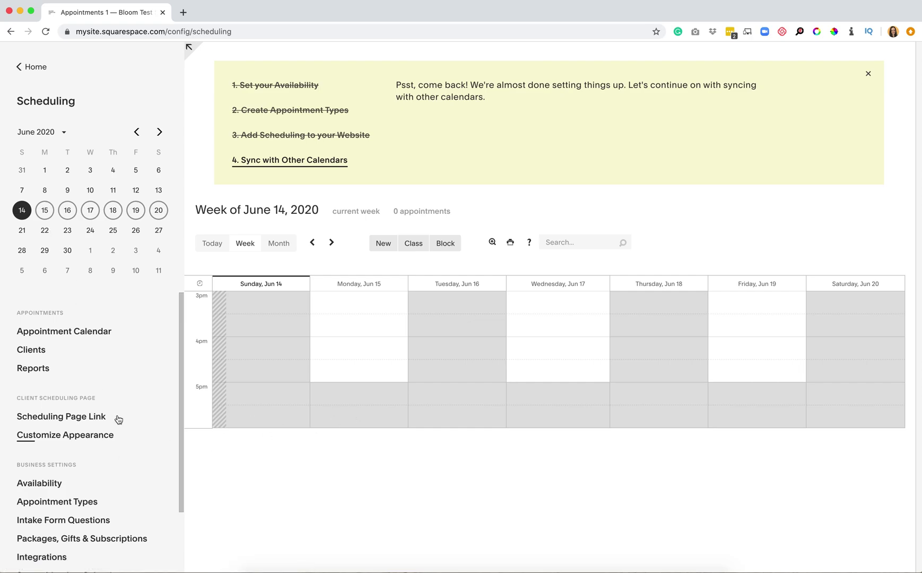
# Scroll the dashboard's June 14, 2020 week view to see the setup checklist
pyautogui.scroll(-3, 117, 424)
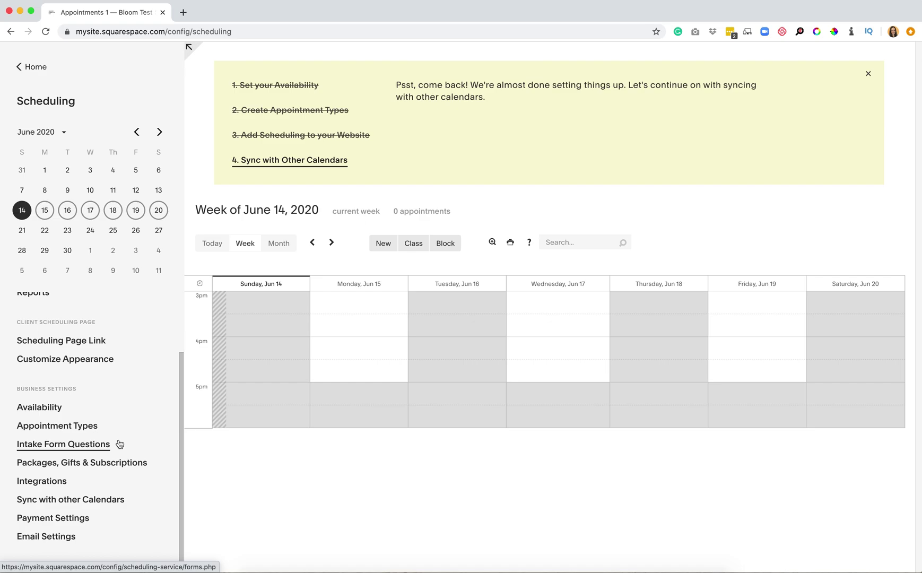
pyautogui.click(30, 67)
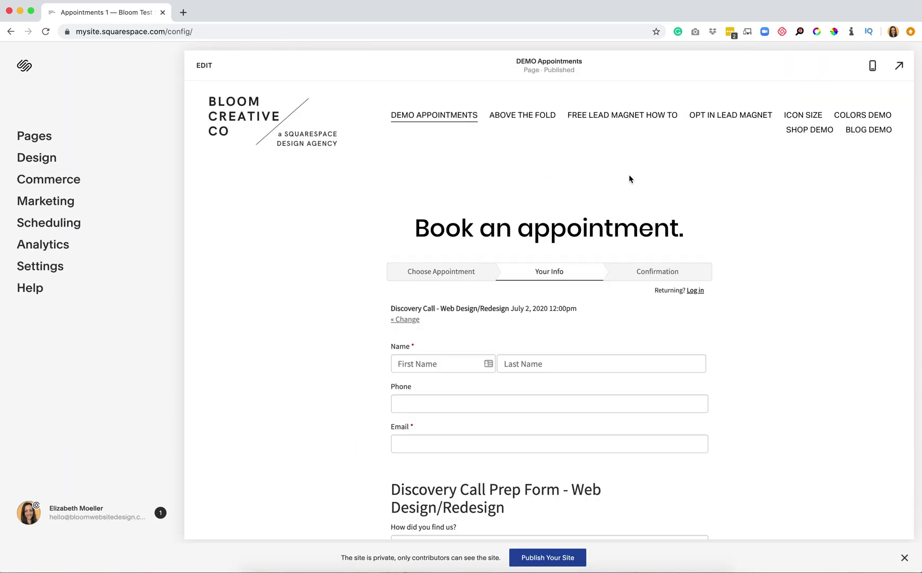
pyautogui.scroll(-3, 600, 371)
pyautogui.scroll(3, 600, 370)
pyautogui.click(40, 224)
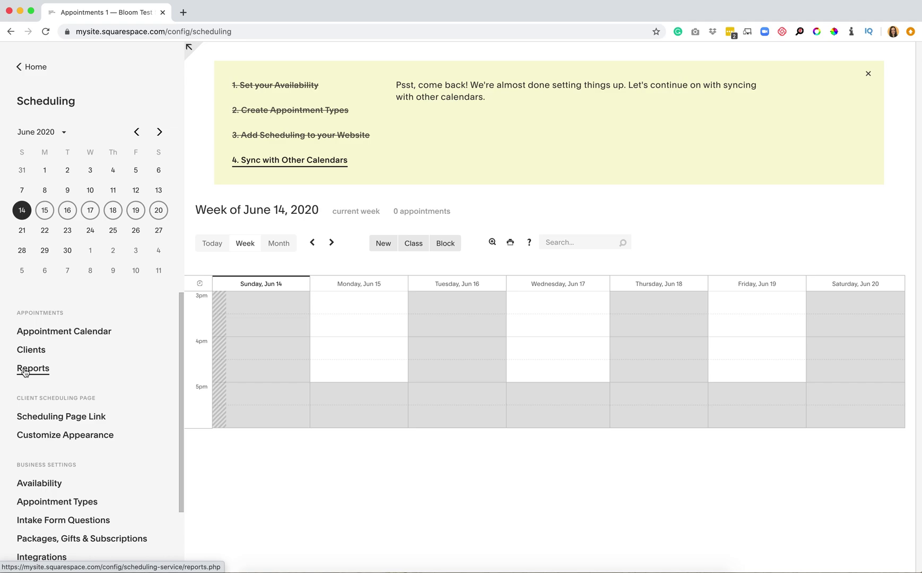
pyautogui.scroll(-3, 32, 536)
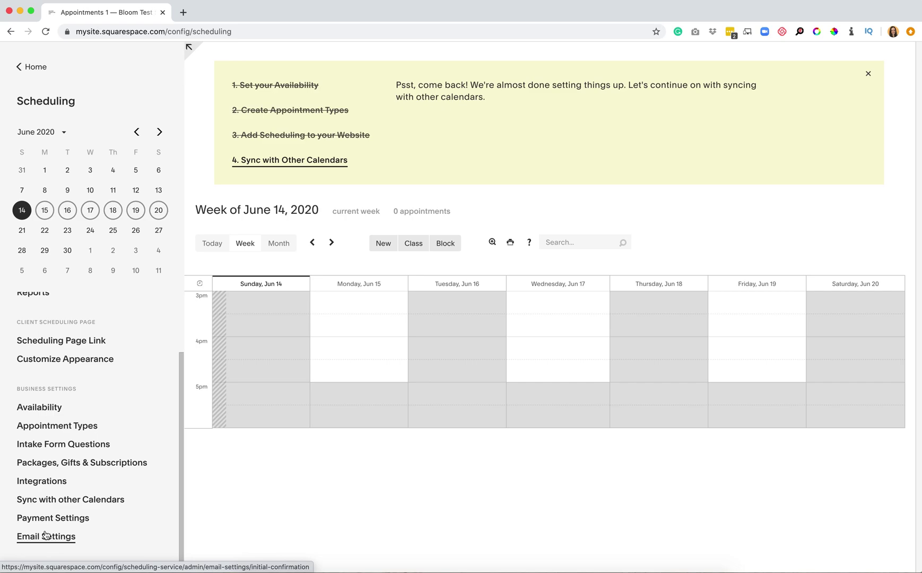
# Find Zoom under Video Conferencing on the Integrations page and begin its setup
pyautogui.click(32, 481)
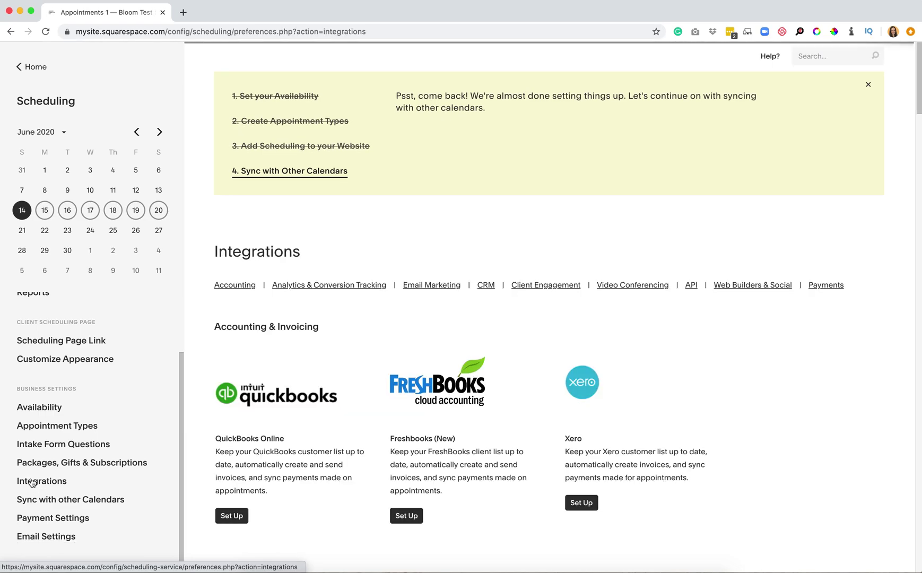
pyautogui.scroll(-6, 494, 540)
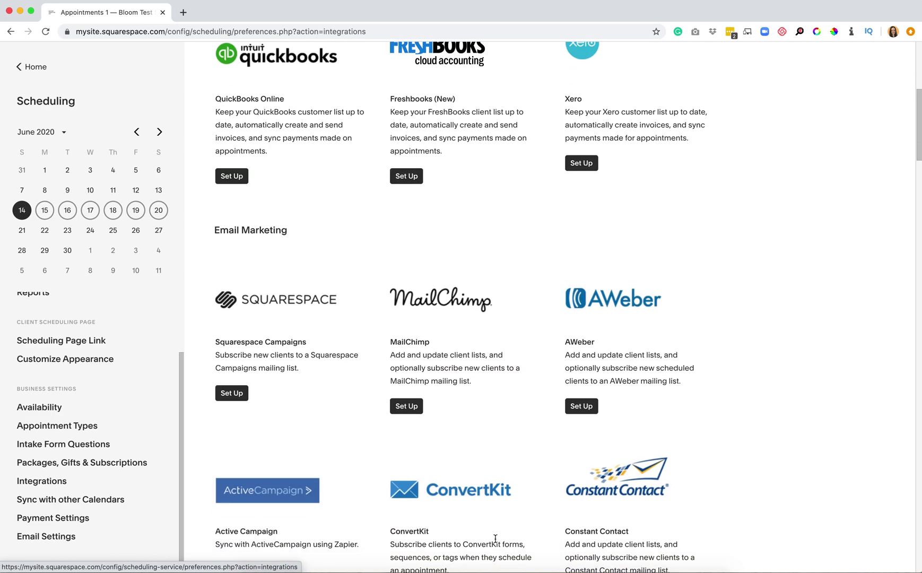
pyautogui.scroll(-3, 788, 492)
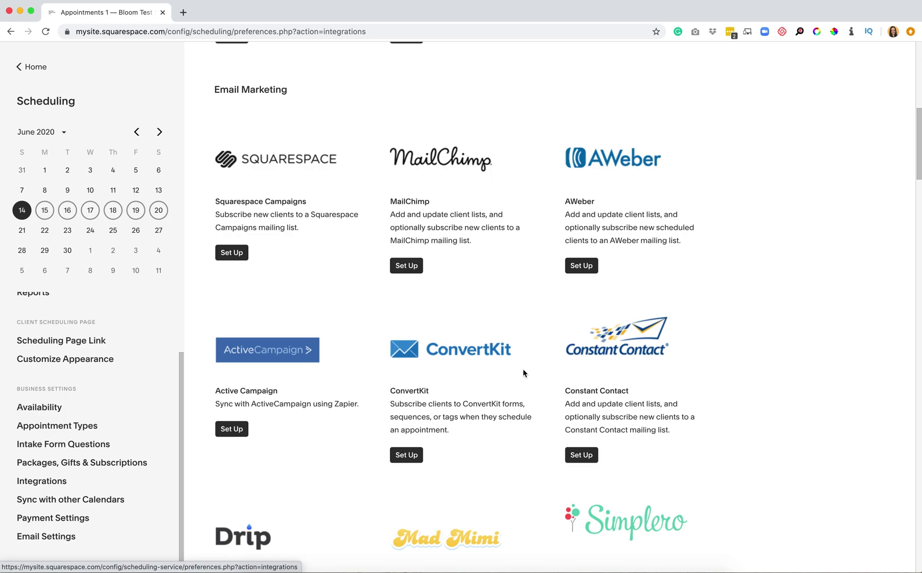
pyautogui.scroll(-7, 523, 373)
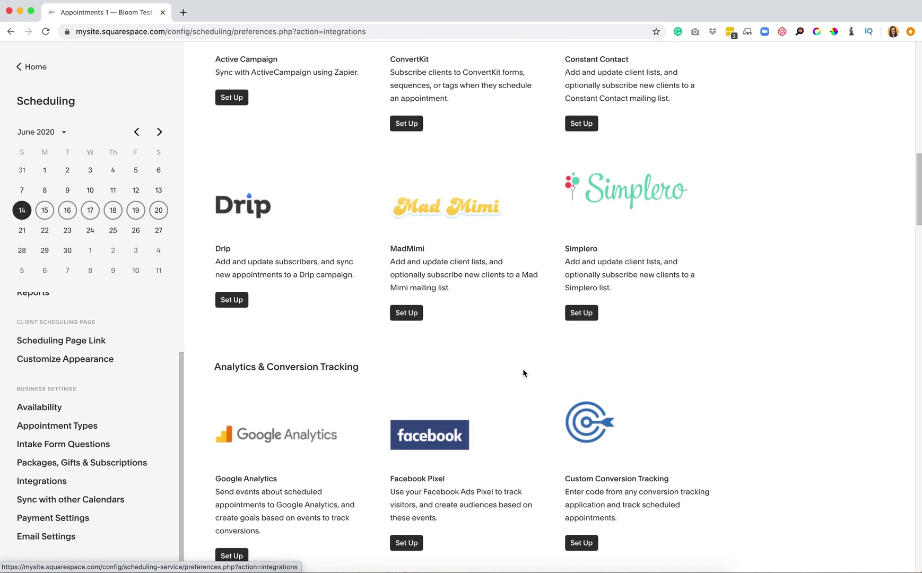
pyautogui.scroll(-14, 523, 373)
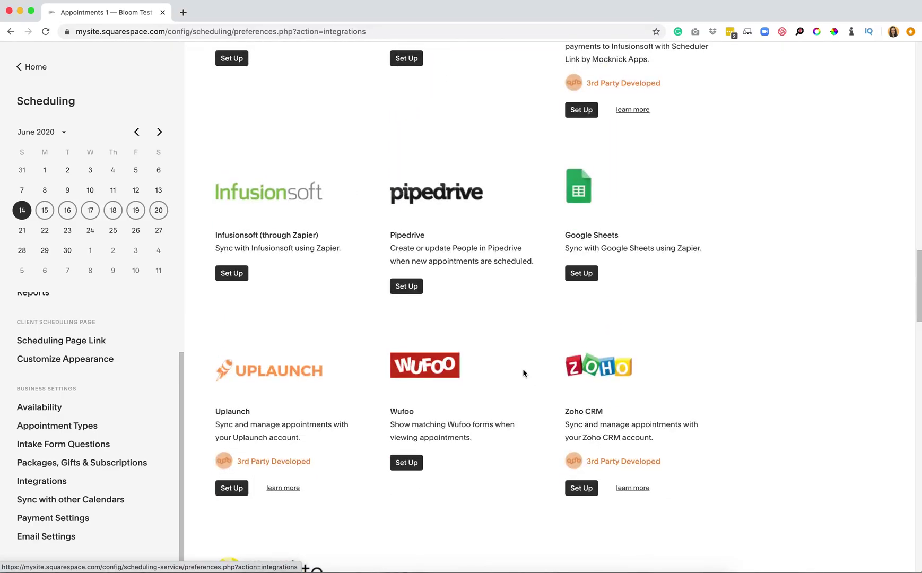
pyautogui.scroll(-12, 523, 373)
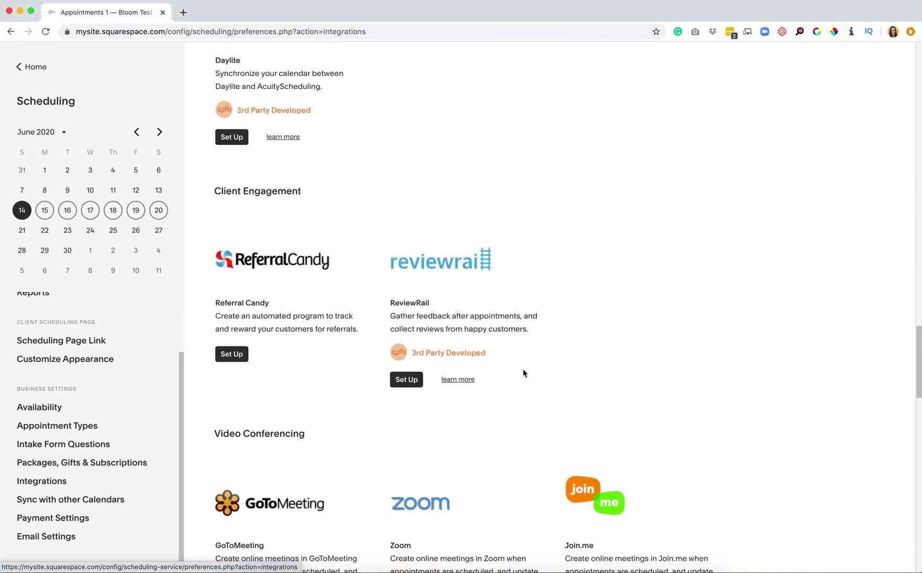
pyautogui.scroll(-10, 522, 371)
pyautogui.scroll(3, 523, 372)
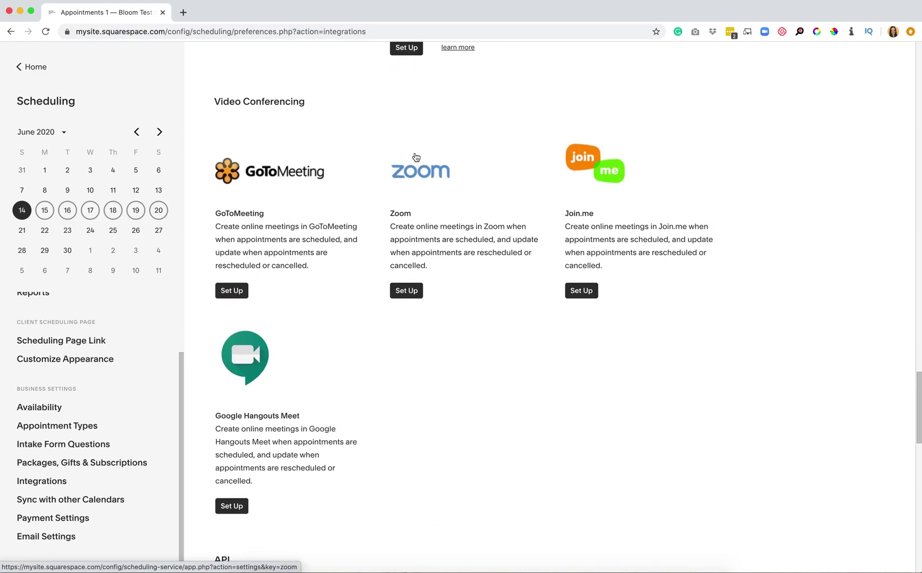
pyautogui.click(408, 290)
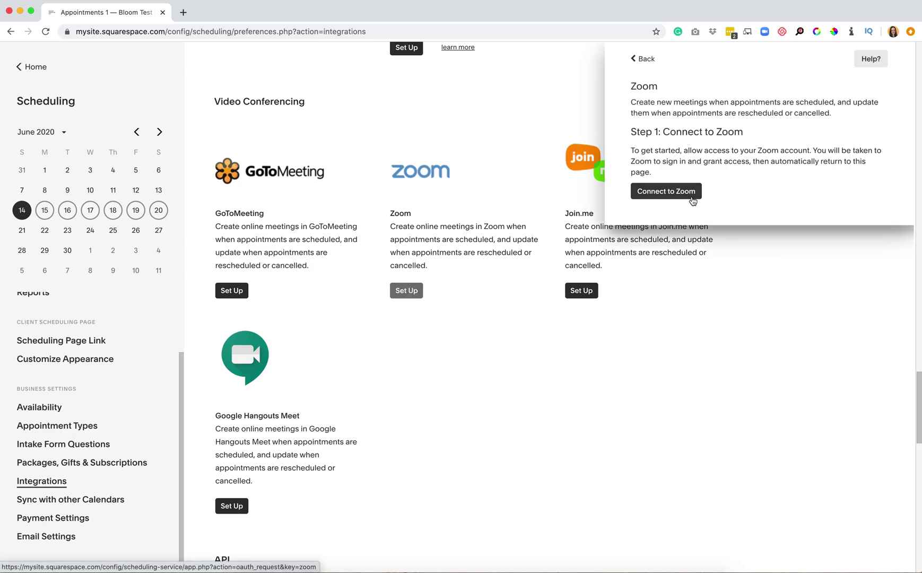
# Connect to Zoom and sign in with the account's email and password
pyautogui.click(692, 195)
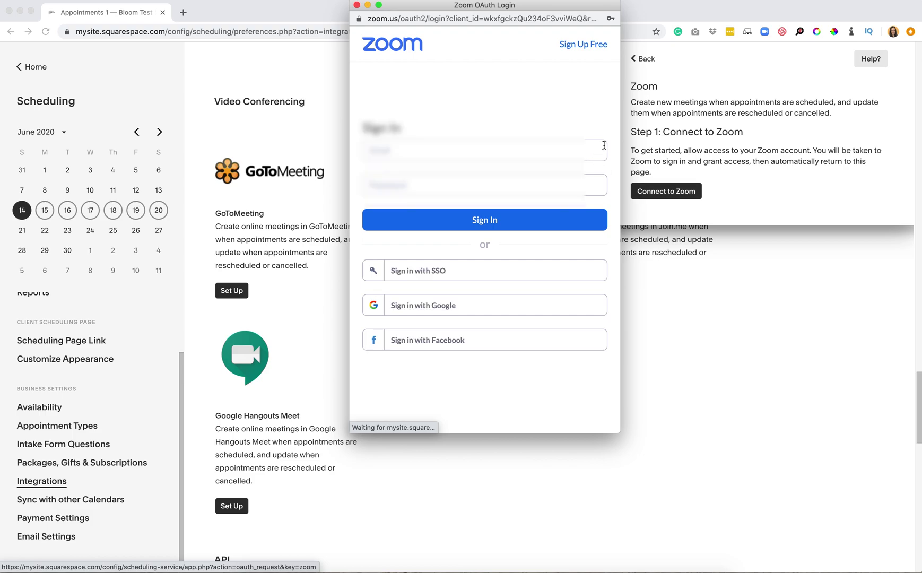
pyautogui.click(472, 151)
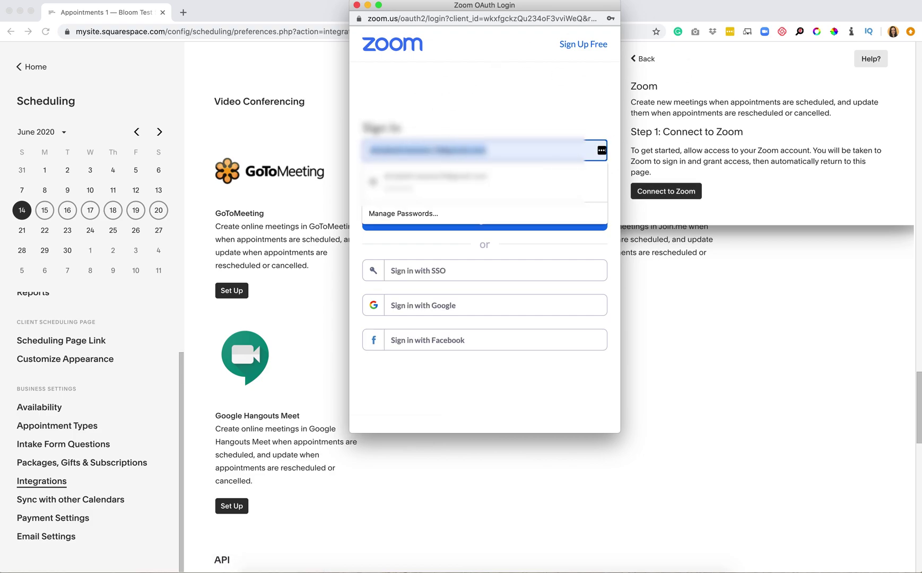
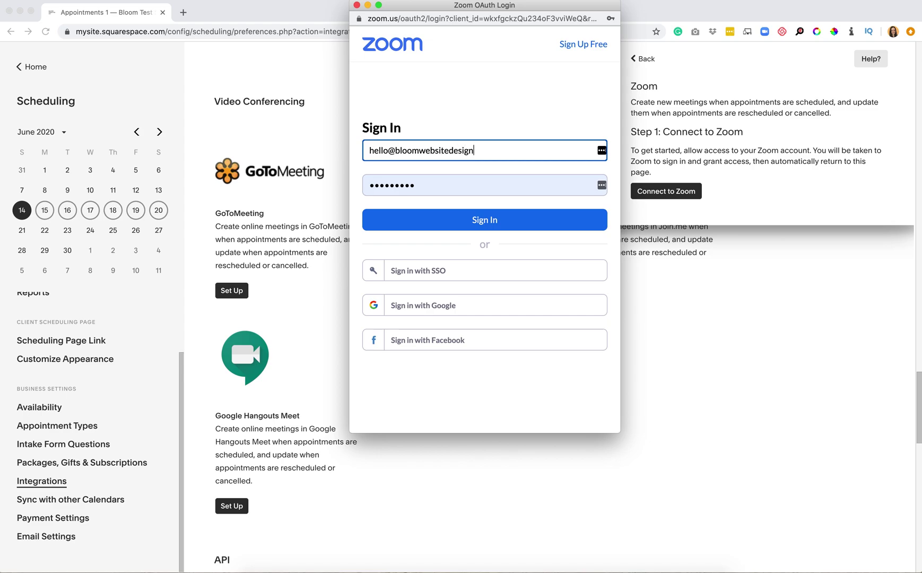
pyautogui.press('Tab')
pyautogui.write('•••••••••••')
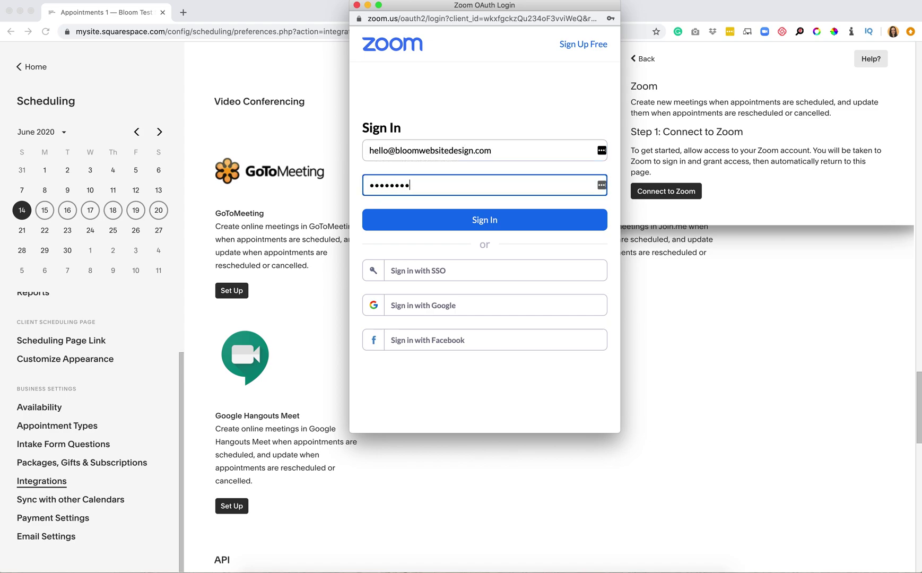
pyautogui.press('Return')
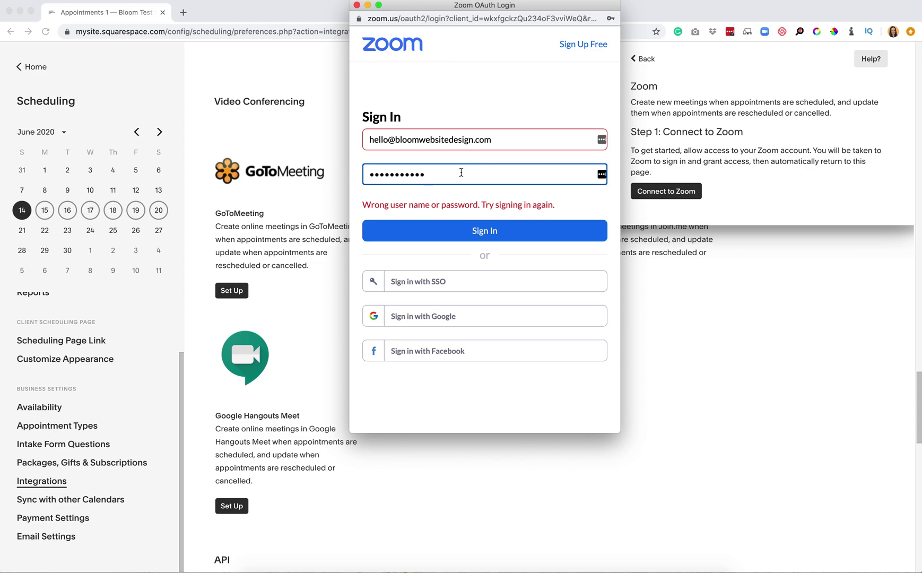
# Re-enter the rejected Zoom password and authorize the scheduler to access the Zoom account
pyautogui.doubleClick(461, 174)
pyautogui.write('•••••••••')
pyautogui.press('Return')
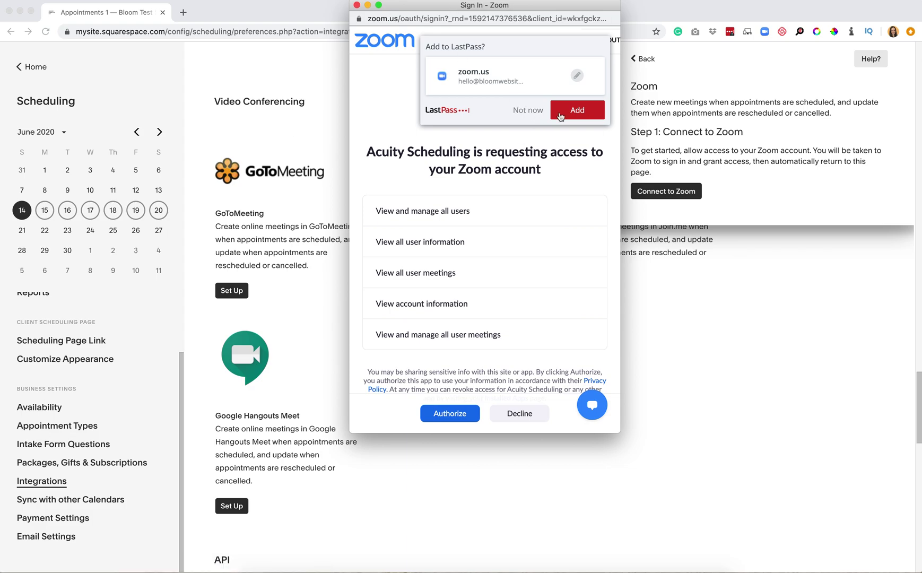
pyautogui.click(528, 110)
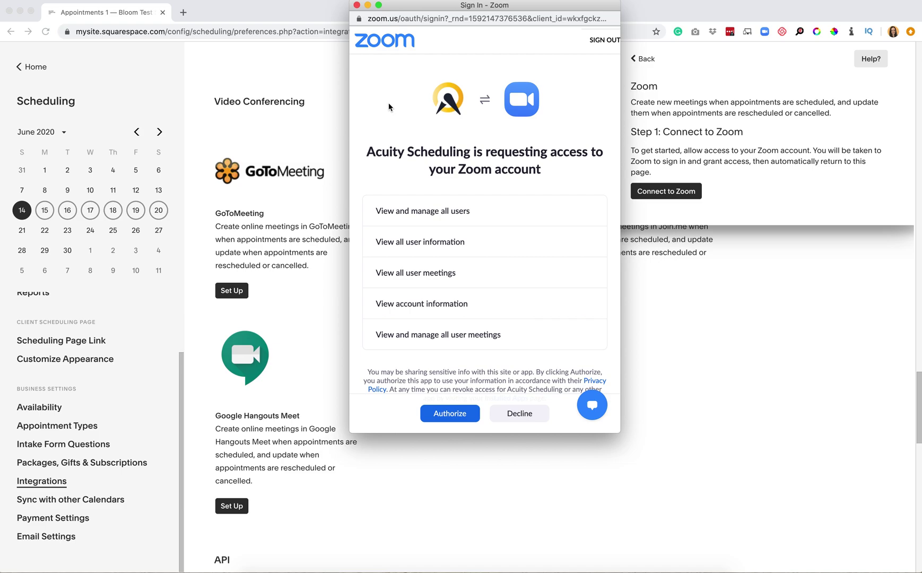
pyautogui.click(446, 416)
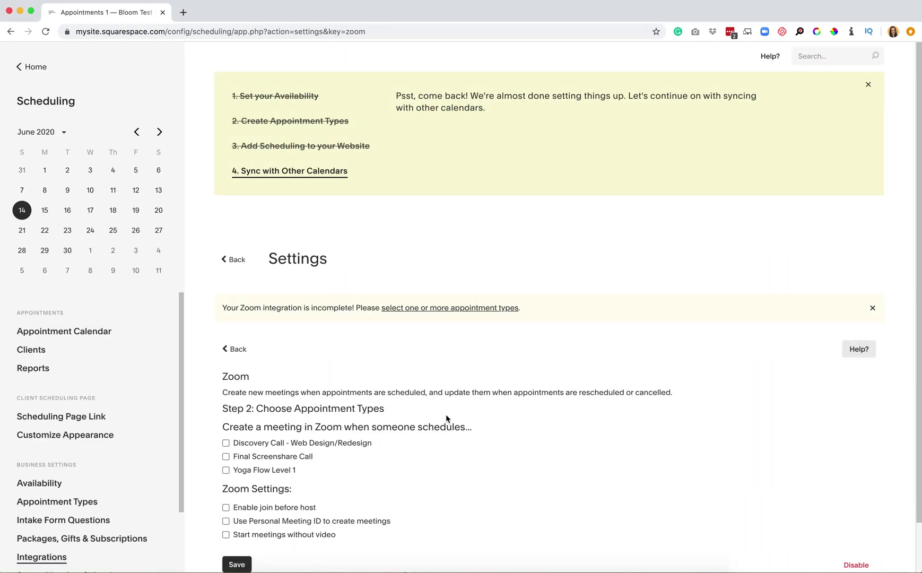
# Enable Zoom for Discovery Call - Web Design/Redesign and Yoga Flow Level 1, video off, and save
pyautogui.scroll(-2, 446, 414)
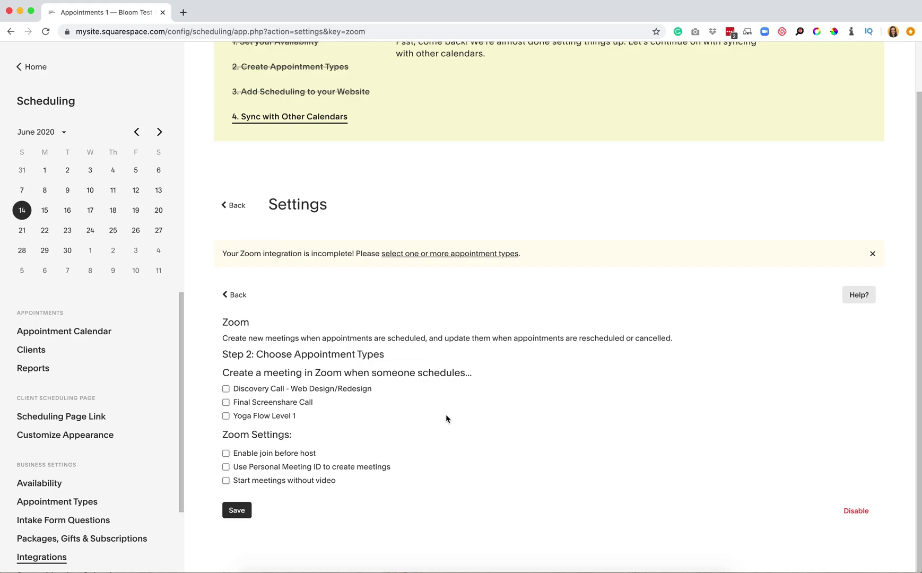
pyautogui.click(226, 391)
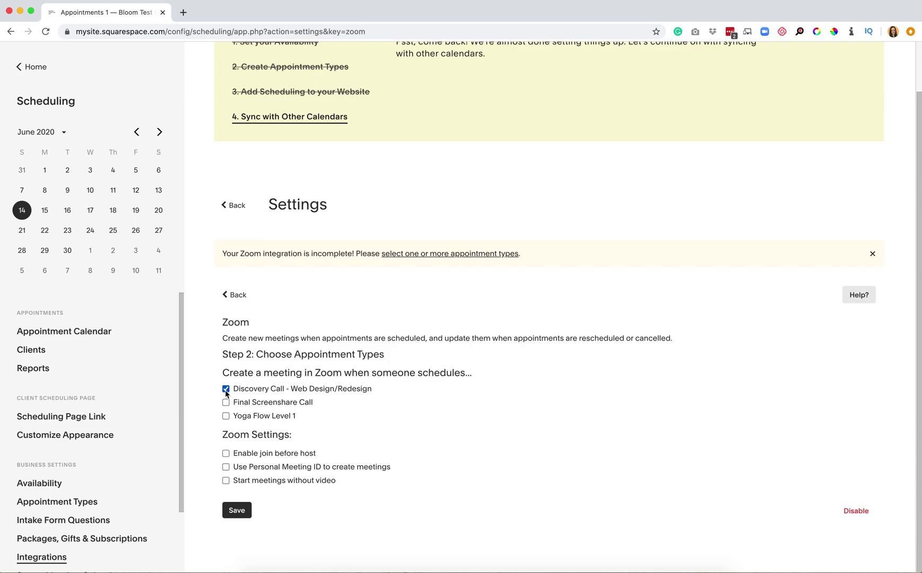
pyautogui.click(227, 419)
pyautogui.click(226, 481)
pyautogui.click(249, 509)
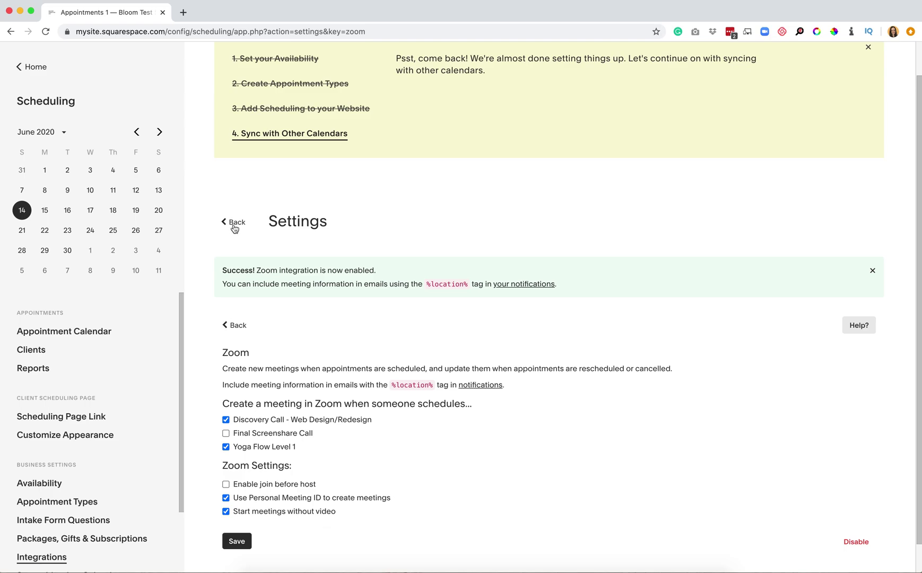
pyautogui.click(235, 224)
pyautogui.scroll(-1, 464, 440)
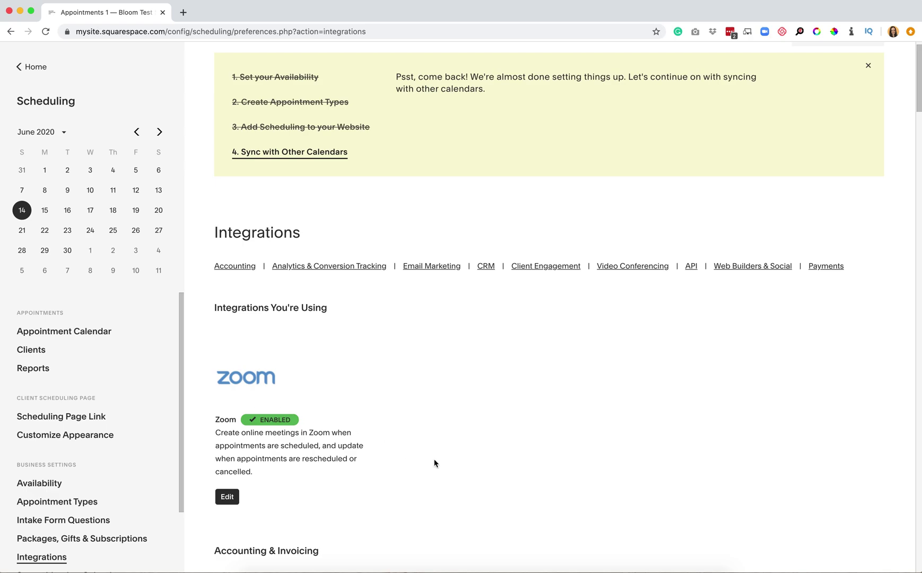
# Reopen the Zoom integration settings, review the appointment types, and save them again
pyautogui.scroll(-4, 435, 463)
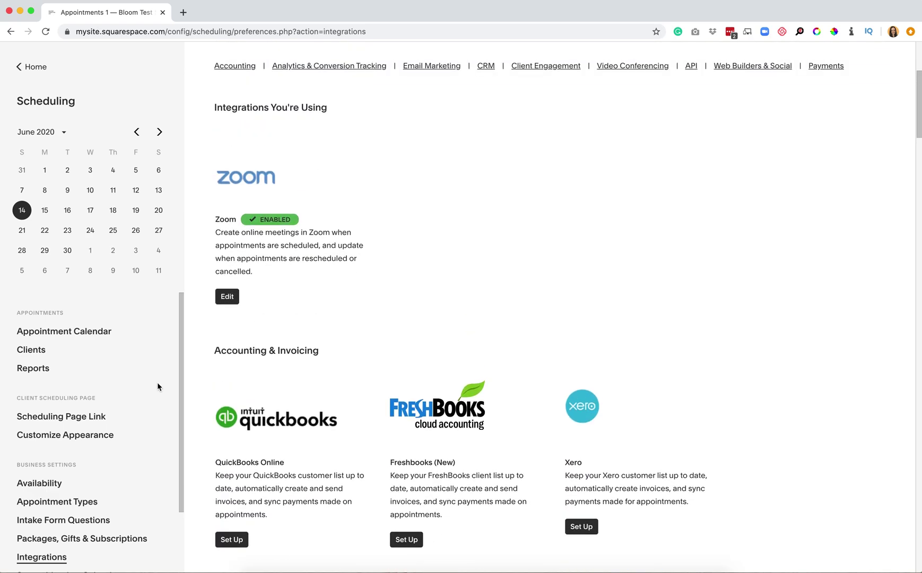
pyautogui.scroll(-3, 80, 419)
pyautogui.click(41, 483)
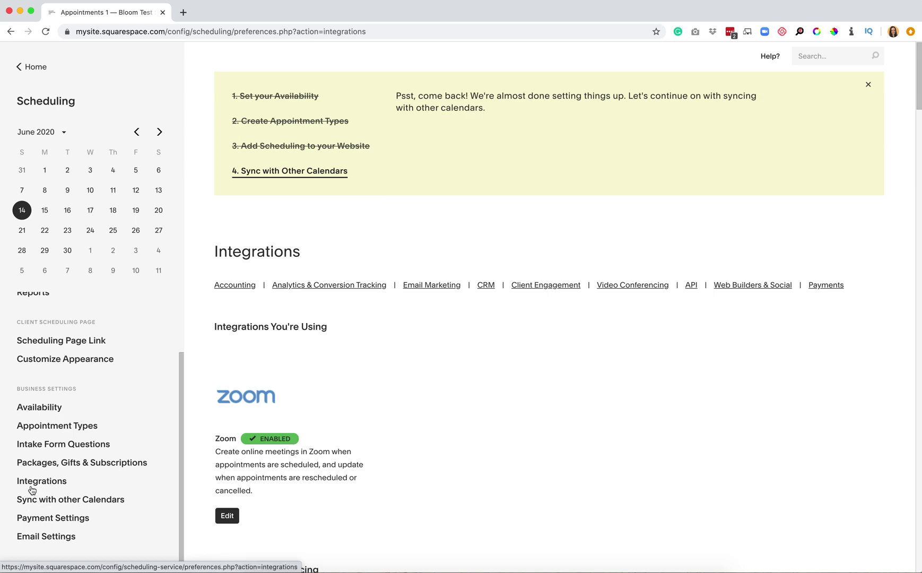
pyautogui.click(228, 516)
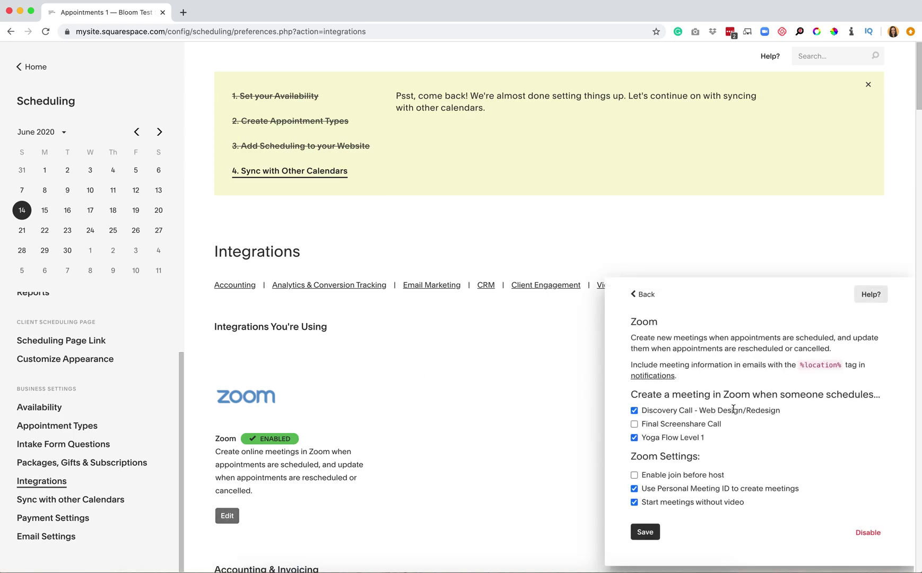
pyautogui.scroll(-5, 687, 483)
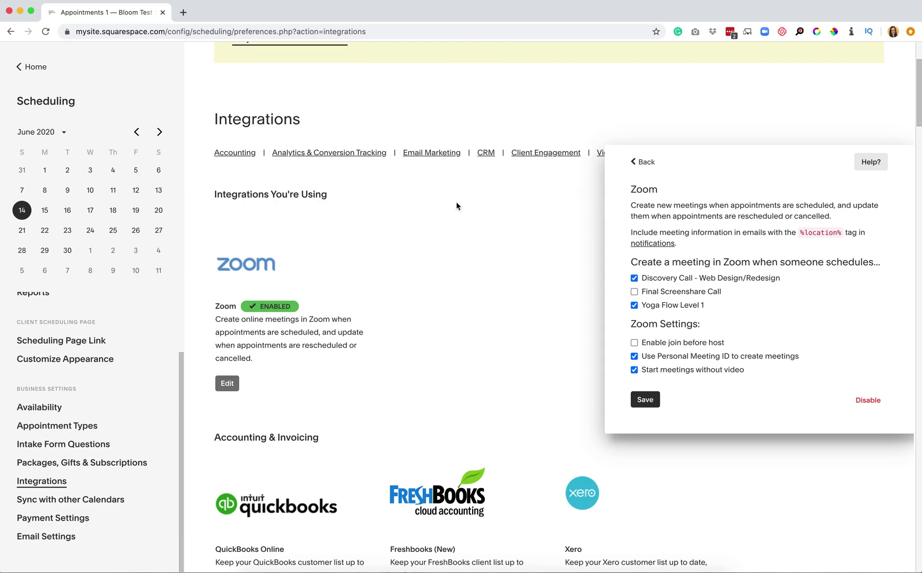
pyautogui.click(653, 403)
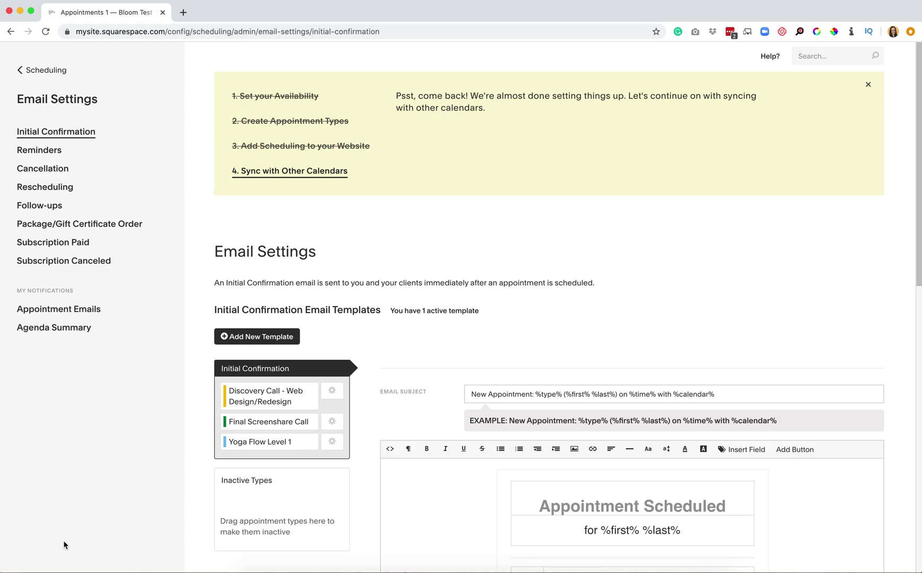
pyautogui.scroll(-5, 407, 389)
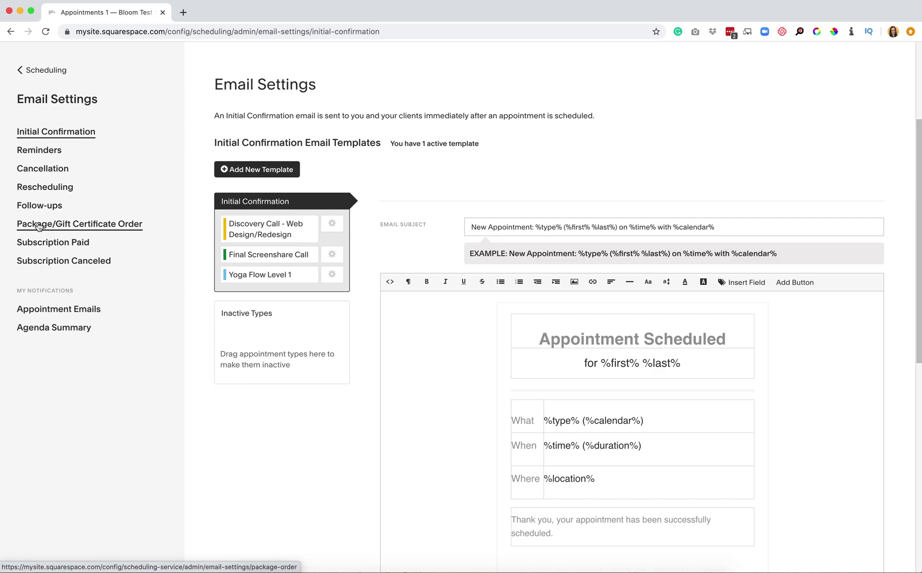
pyautogui.click(49, 136)
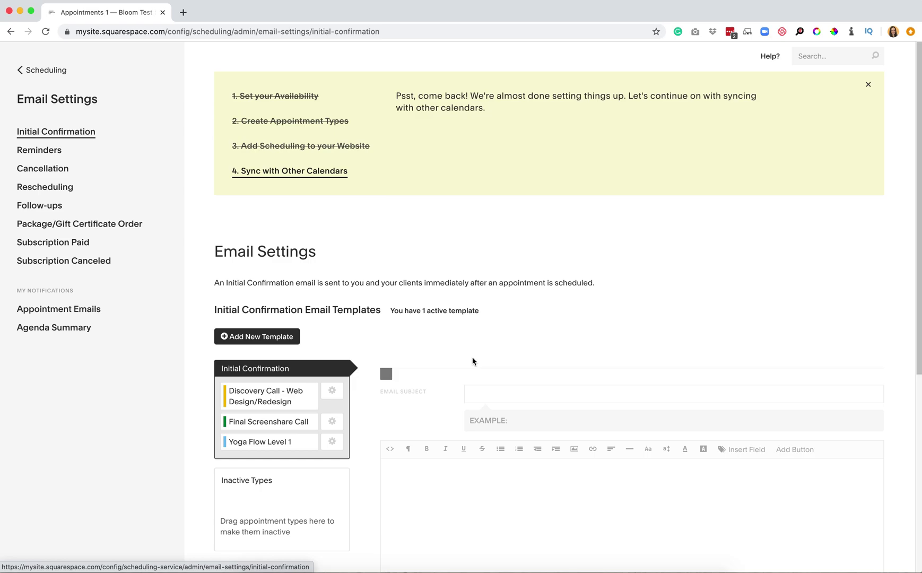
pyautogui.scroll(-3, 472, 357)
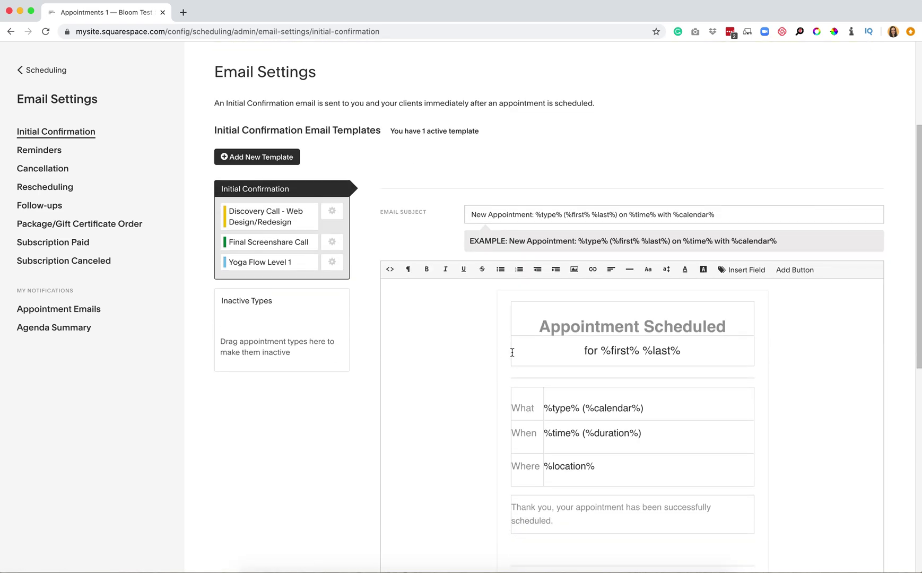
pyautogui.scroll(-3, 585, 369)
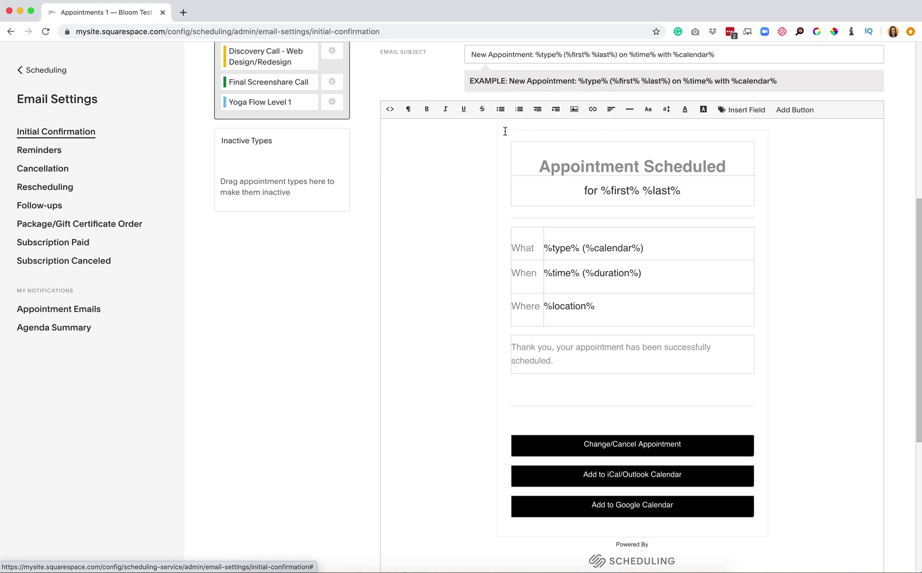
pyautogui.click(576, 114)
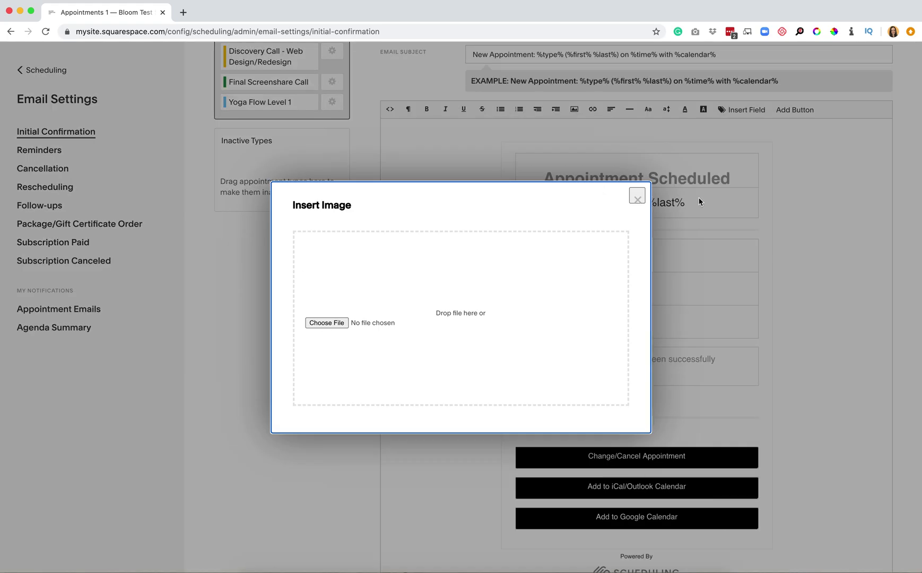
pyautogui.click(638, 197)
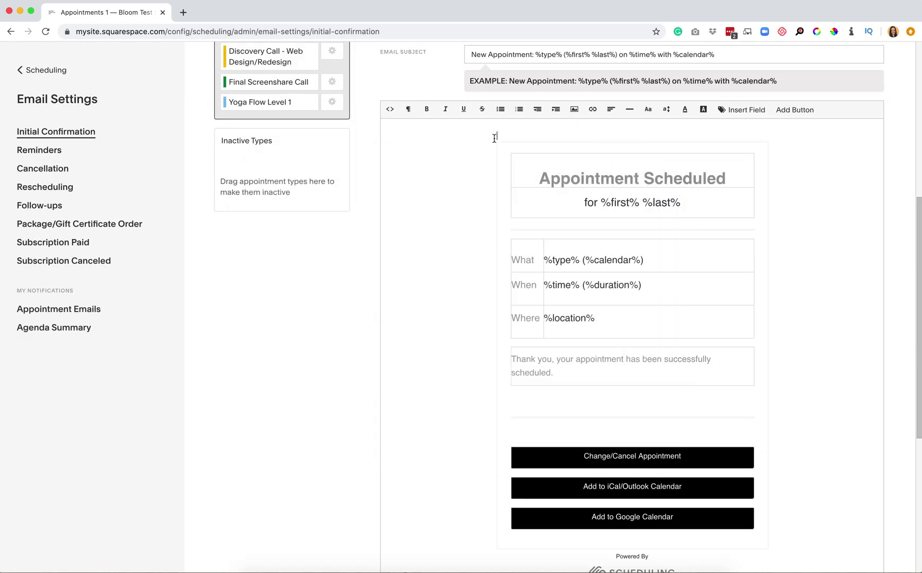
pyautogui.click(551, 224)
pyautogui.click(521, 236)
# Add the line 'Please note: This is a ZOOM meeting.' above the appointment details table
pyautogui.press('Up')
pyautogui.write('Please note')
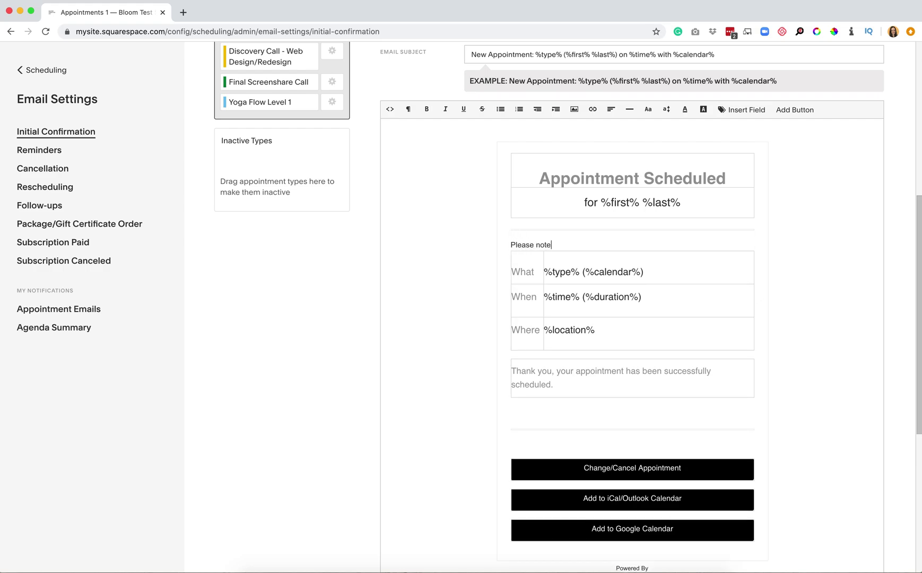
pyautogui.write(': This is a ZOOM meeting.')
pyautogui.click(51, 152)
# Discard unsaved changes and look through the Reminder 1A template's placeholders and What/When/Where rows
pyautogui.click(553, 114)
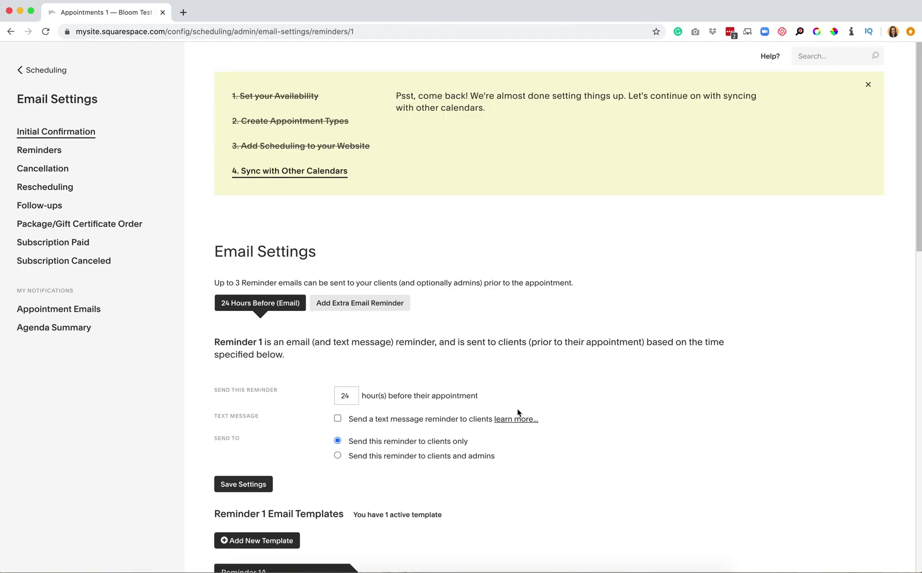
pyautogui.scroll(-3, 517, 413)
pyautogui.scroll(-3, 517, 413)
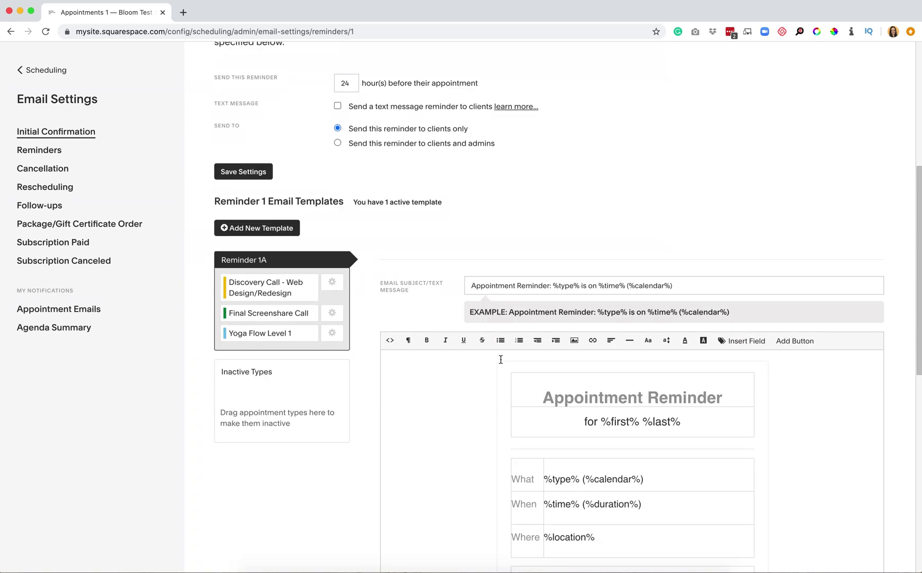
pyautogui.scroll(-3, 500, 360)
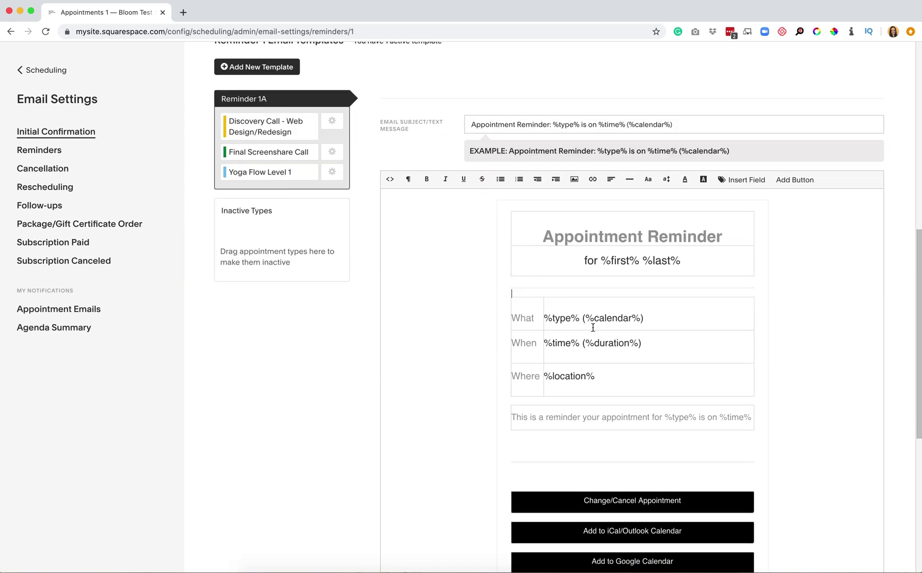
pyautogui.click(666, 307)
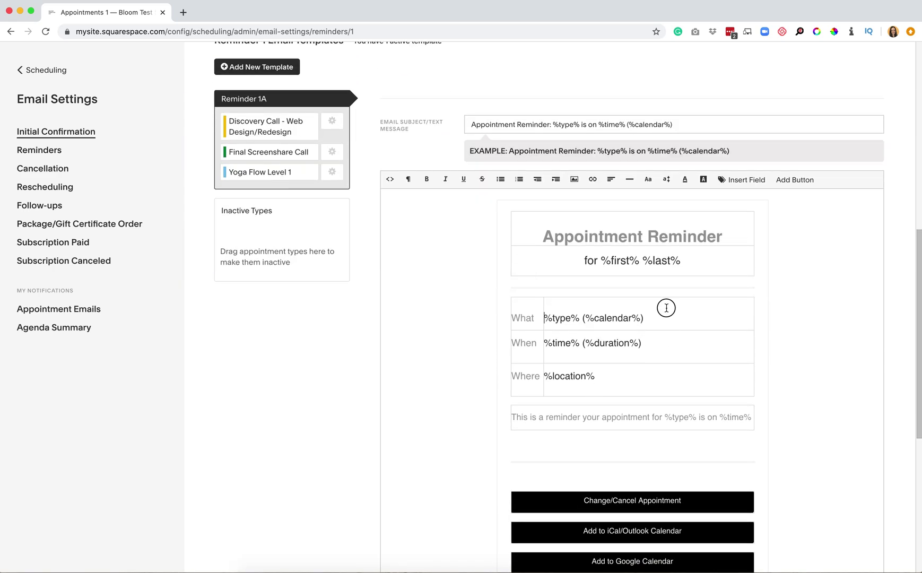
pyautogui.click(633, 260)
pyautogui.scroll(-1, 646, 372)
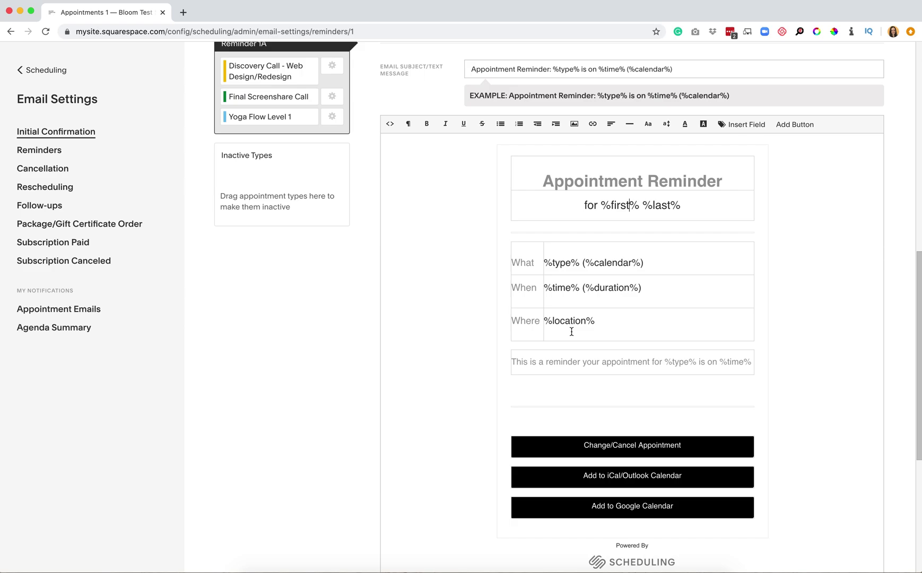
pyautogui.scroll(3, 618, 132)
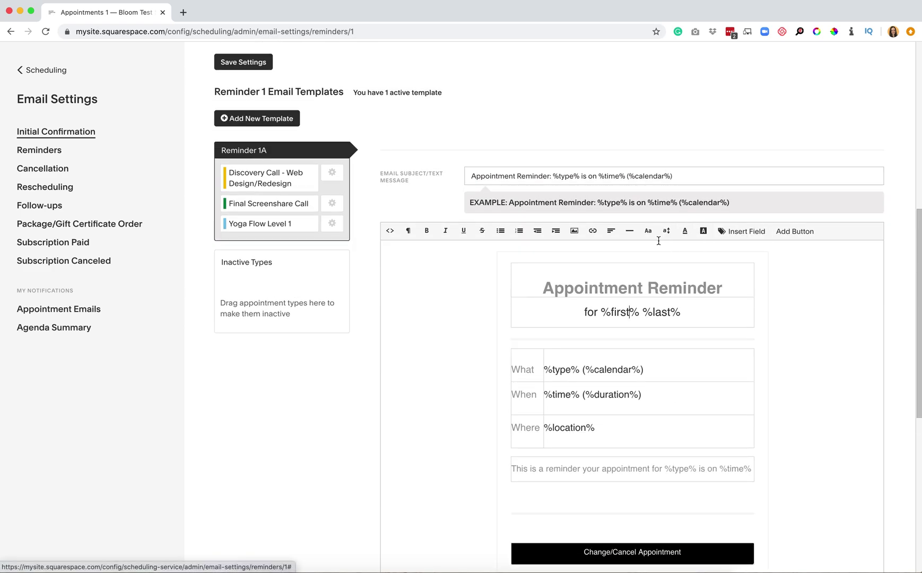
pyautogui.scroll(-5, 677, 465)
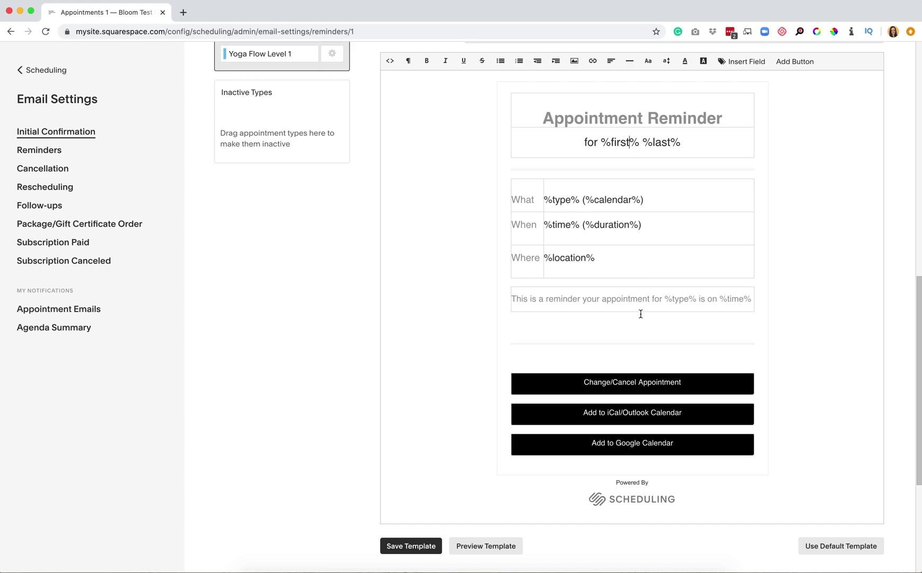
pyautogui.scroll(2, 641, 314)
pyautogui.scroll(-3, 641, 314)
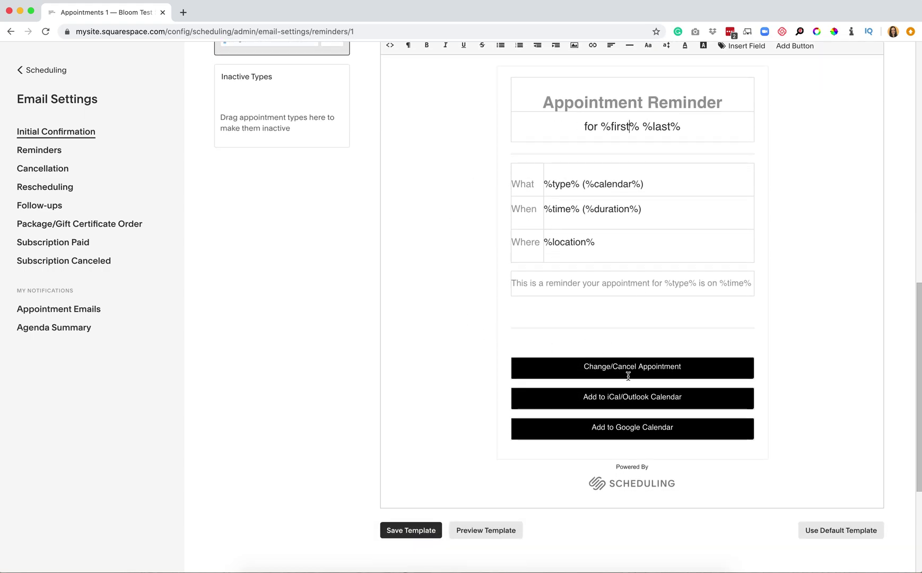
pyautogui.scroll(7, 628, 377)
pyautogui.scroll(-5, 628, 376)
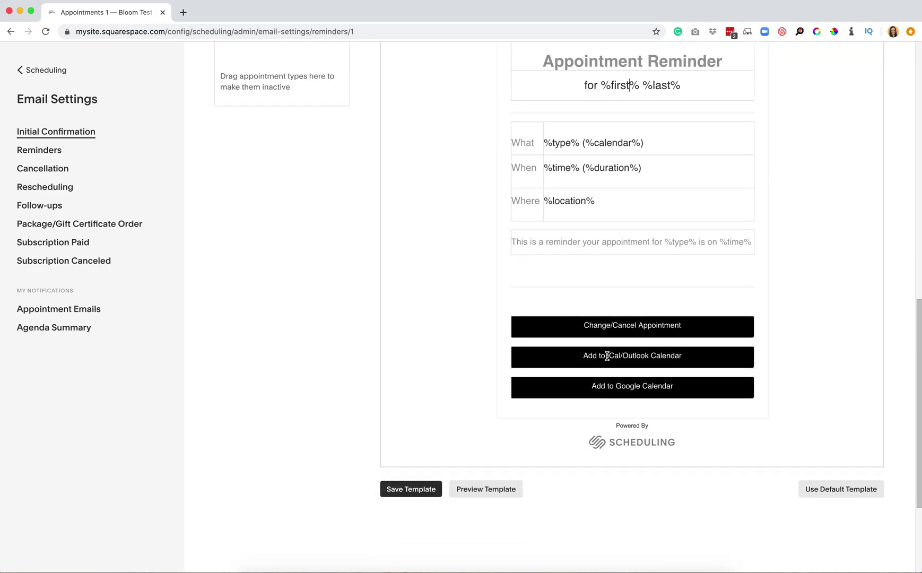
pyautogui.scroll(-3, 465, 359)
# Preview the reminder email, highlighting its What, When and Where rows, then close the preview
pyautogui.click(481, 411)
pyautogui.scroll(-1, 580, 412)
pyautogui.scroll(-3, 581, 413)
pyautogui.scroll(3, 580, 412)
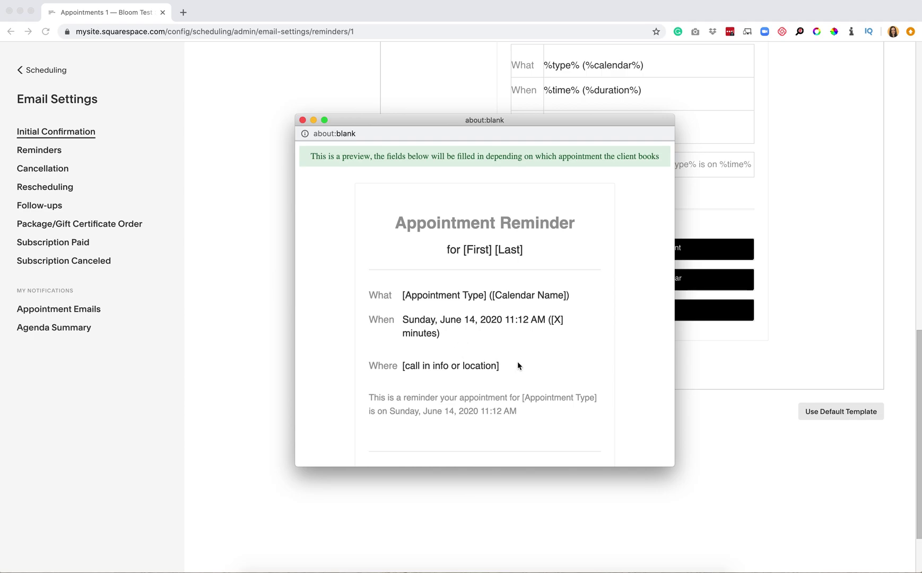
pyautogui.moveTo(508, 366); pyautogui.dragTo(401, 364)
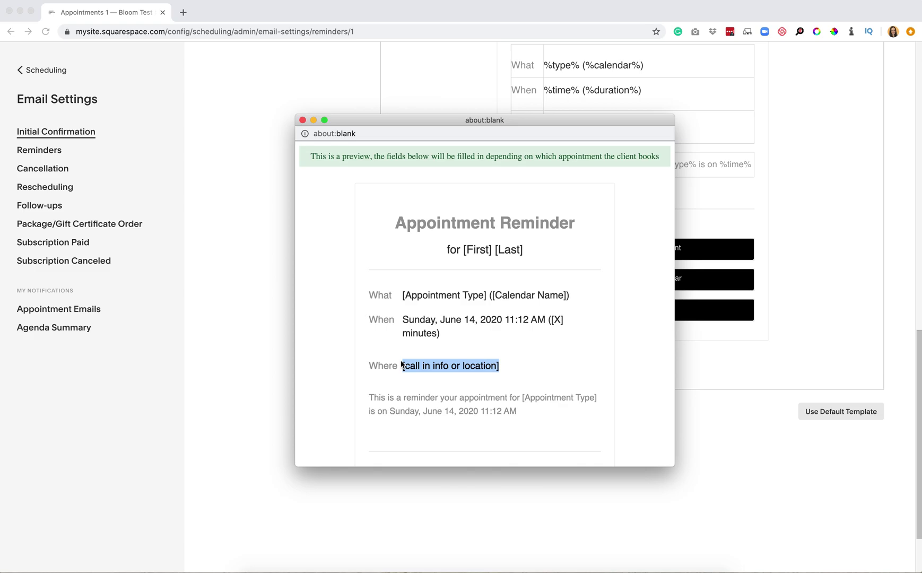
pyautogui.moveTo(369, 273); pyautogui.dragTo(581, 277)
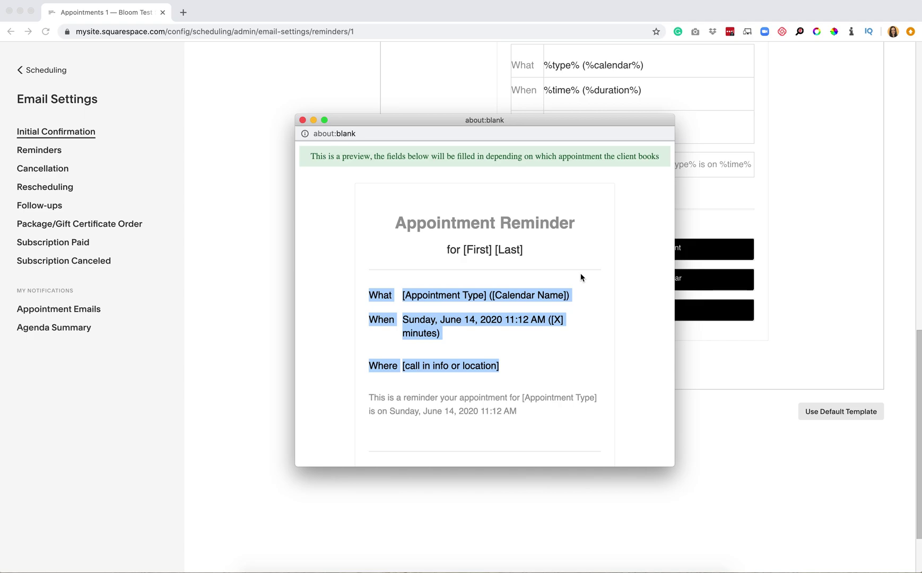
pyautogui.click(466, 278)
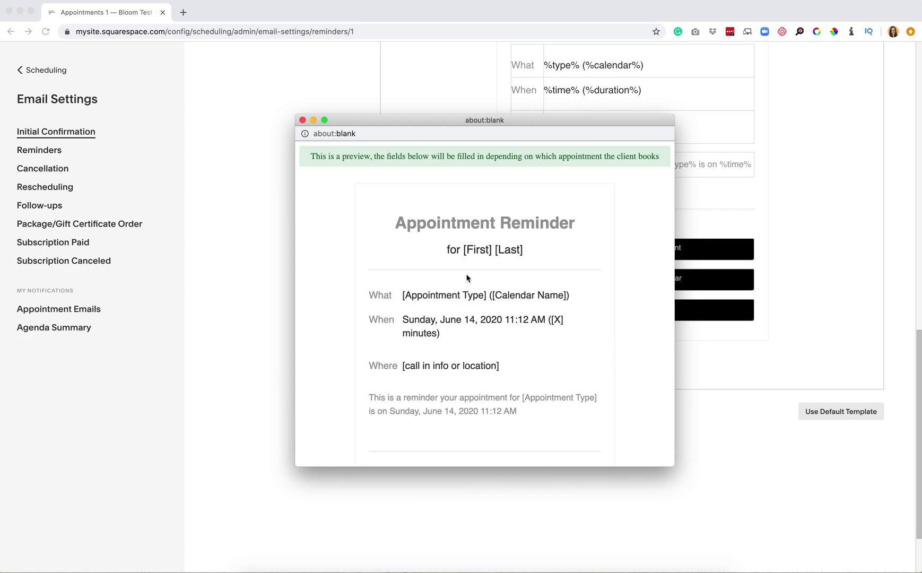
pyautogui.click(302, 120)
pyautogui.click(60, 169)
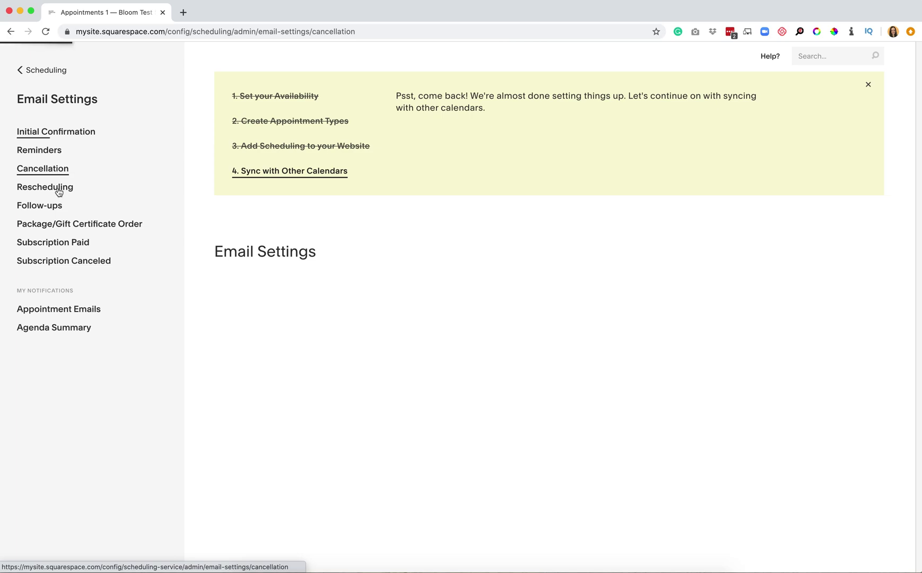
pyautogui.click(59, 191)
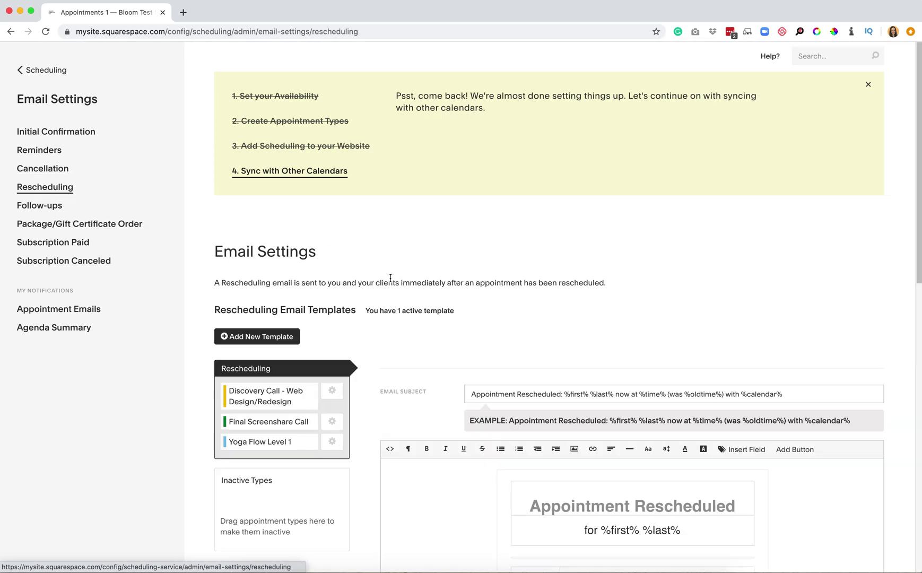
pyautogui.scroll(-4, 391, 278)
pyautogui.click(40, 206)
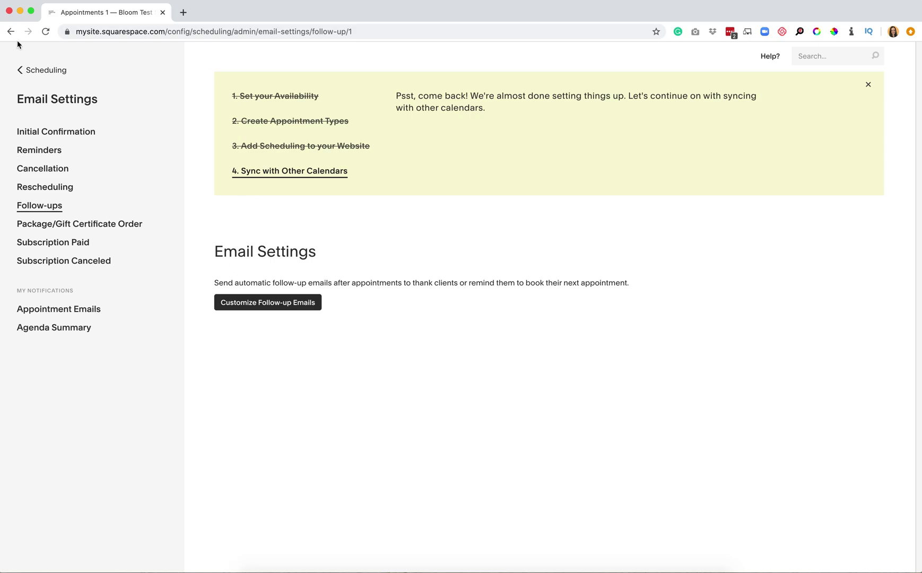
pyautogui.click(43, 70)
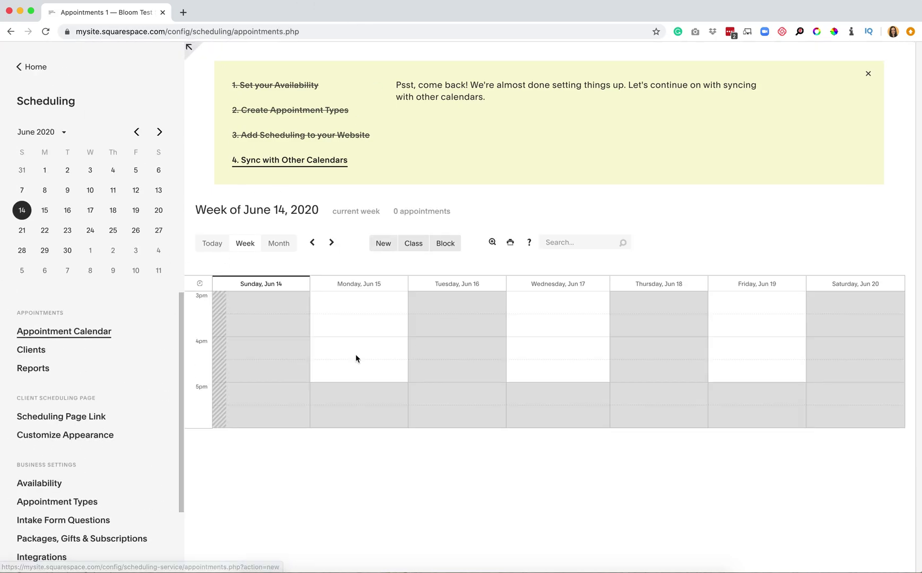
pyautogui.scroll(-3, 124, 454)
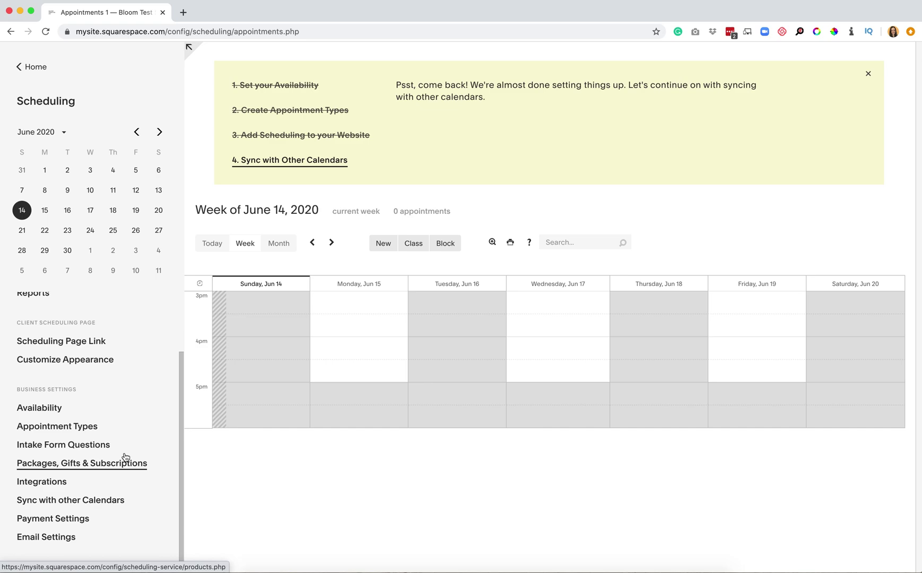
pyautogui.click(107, 504)
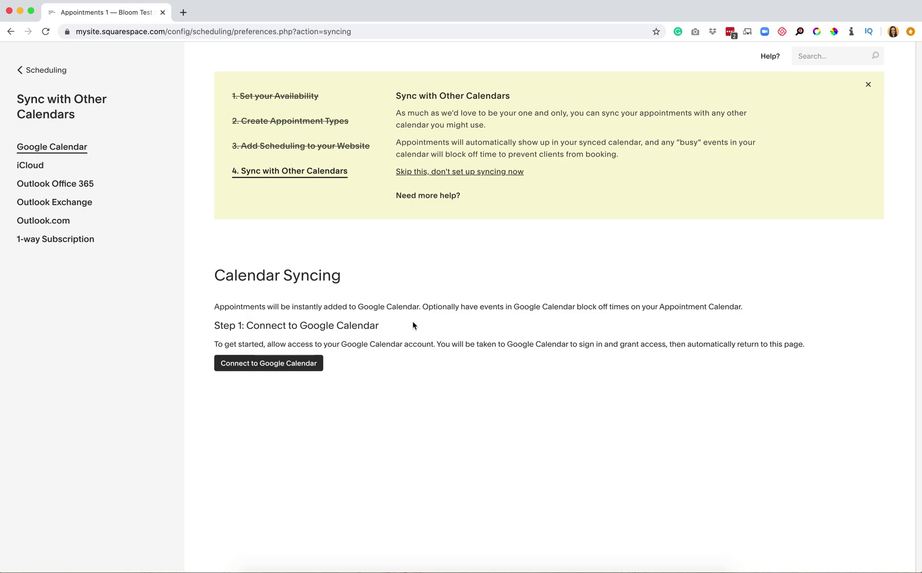
pyautogui.click(48, 69)
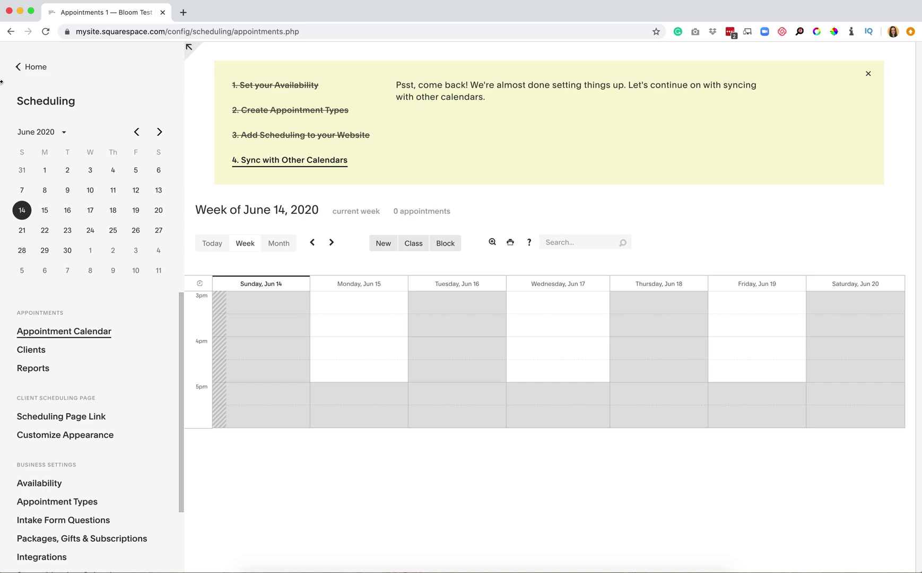
pyautogui.scroll(-3, 164, 366)
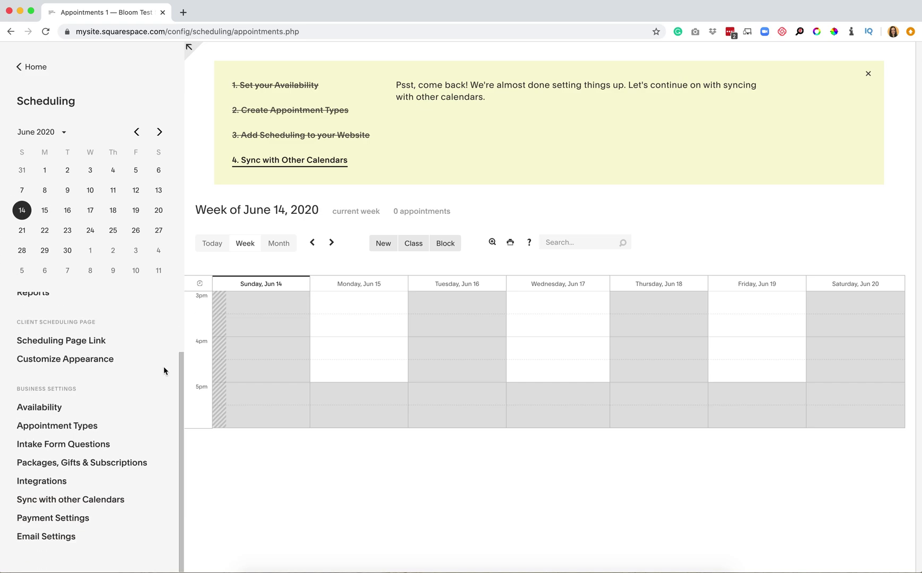
# Choose PayPal as the payment processor and make payment differ for each appointment type
pyautogui.click(52, 520)
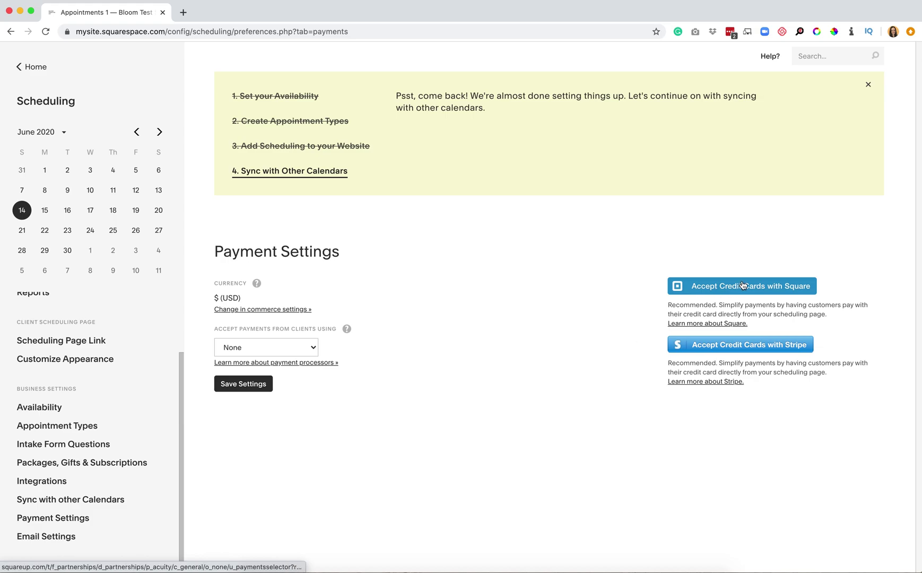
pyautogui.click(240, 346)
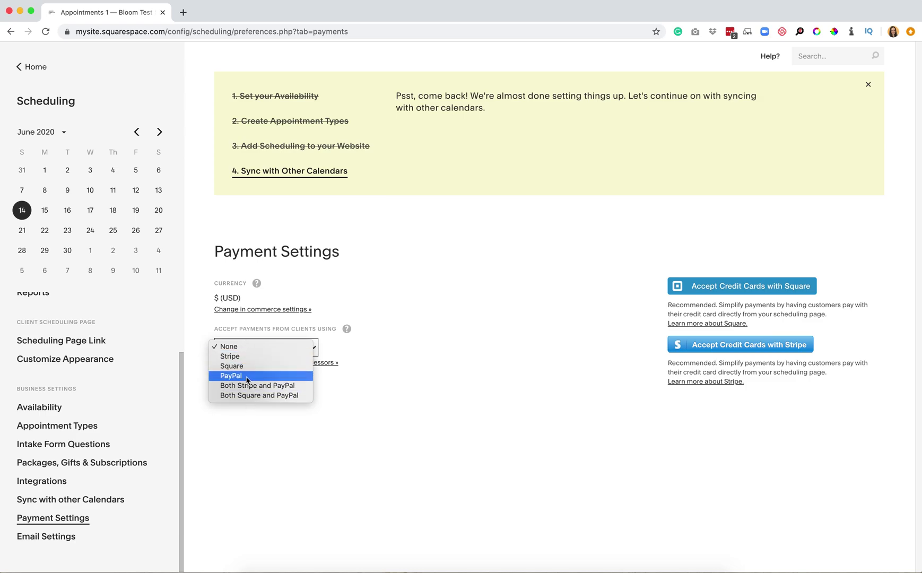
pyautogui.click(413, 419)
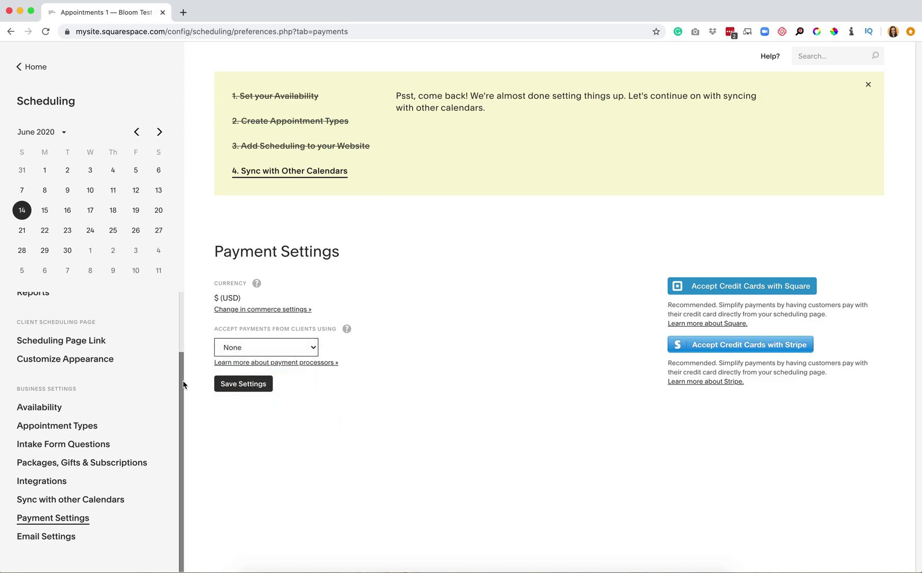
pyautogui.click(239, 348)
pyautogui.click(240, 376)
pyautogui.scroll(-2, 532, 425)
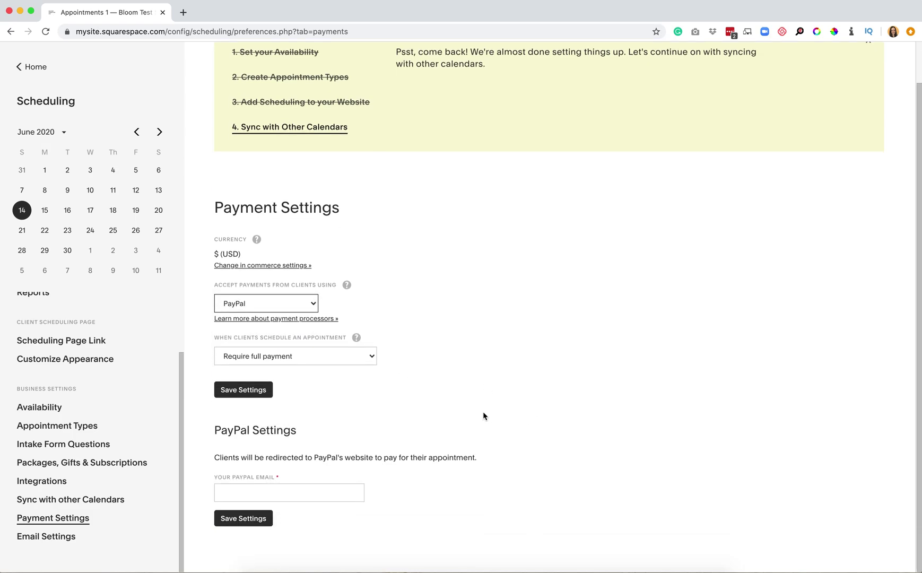
pyautogui.click(287, 358)
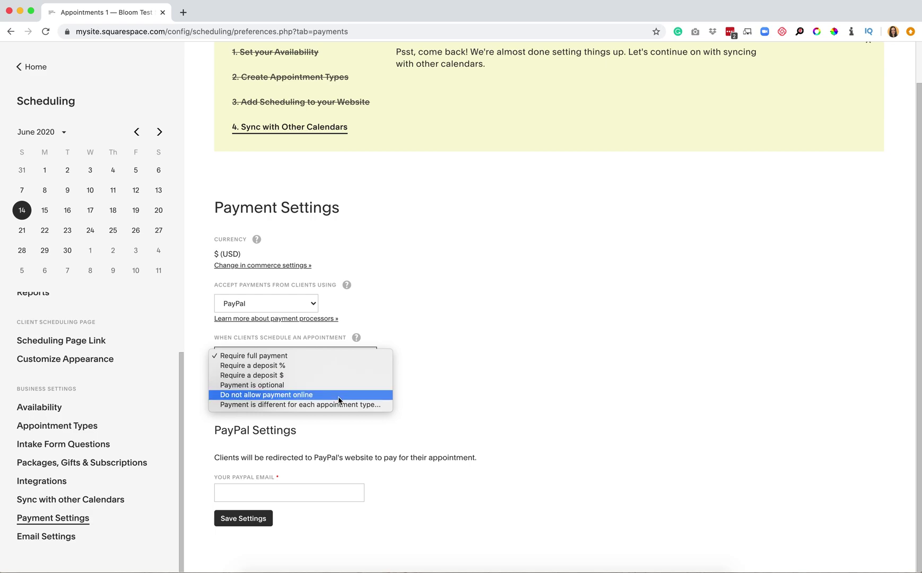
pyautogui.click(350, 404)
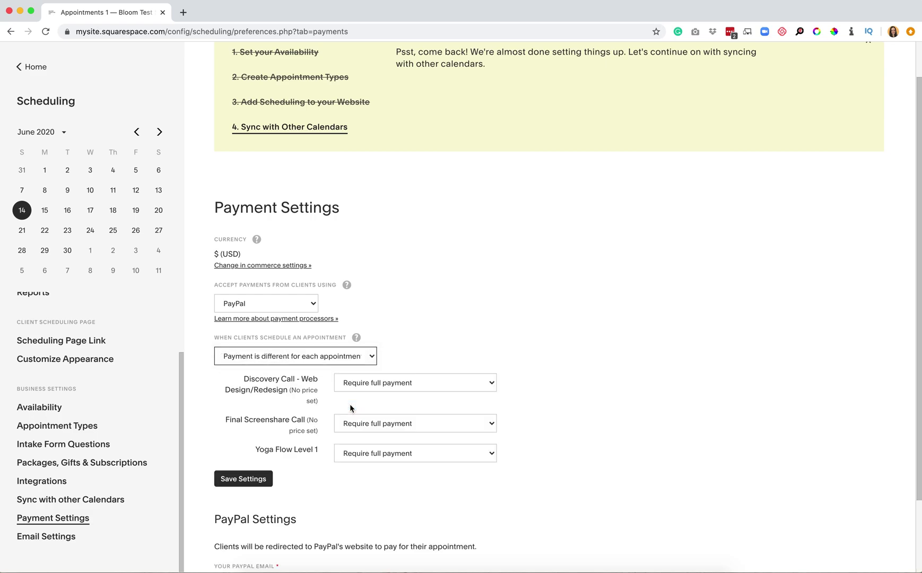
# Require a 50% deposit for the Discovery Call and try saving the payment settings
pyautogui.click(366, 383)
pyautogui.click(373, 392)
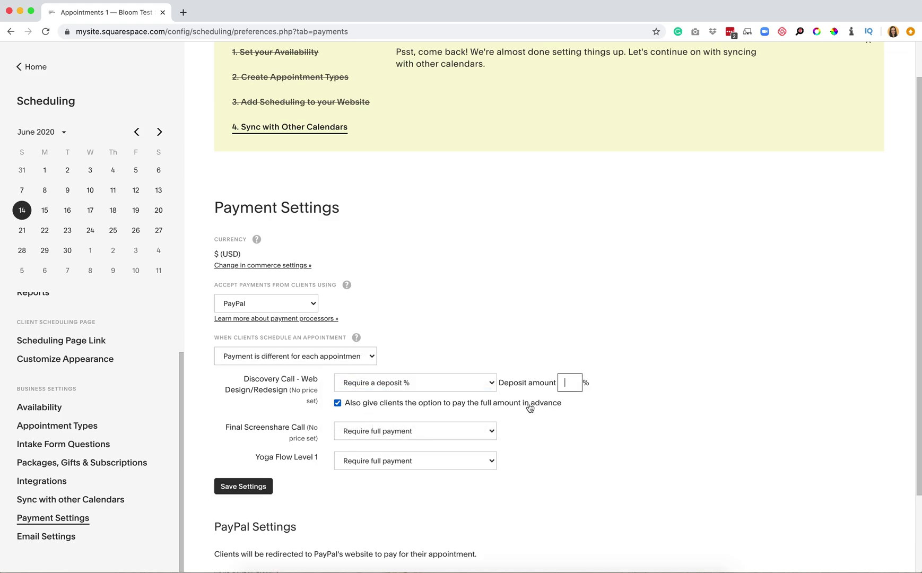
pyautogui.write('50')
pyautogui.click(237, 484)
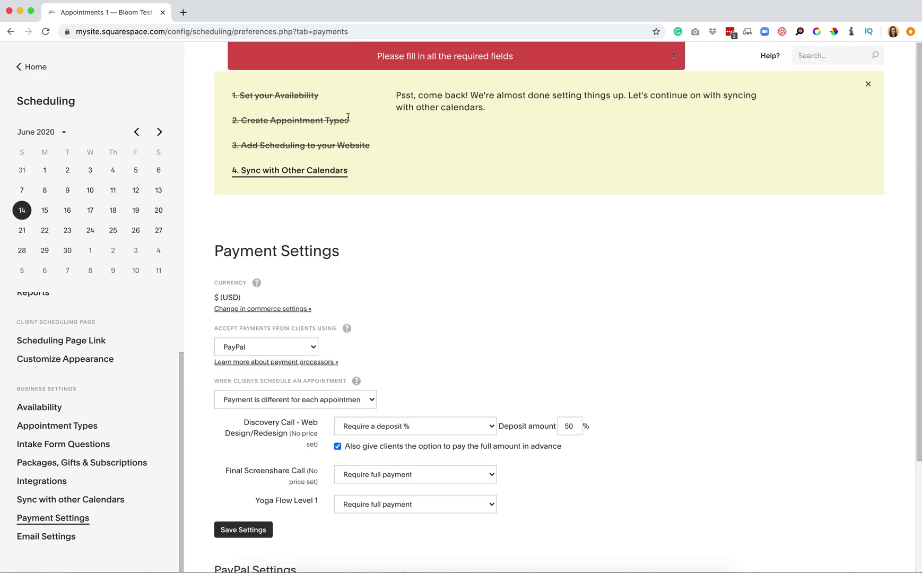
pyautogui.click(78, 425)
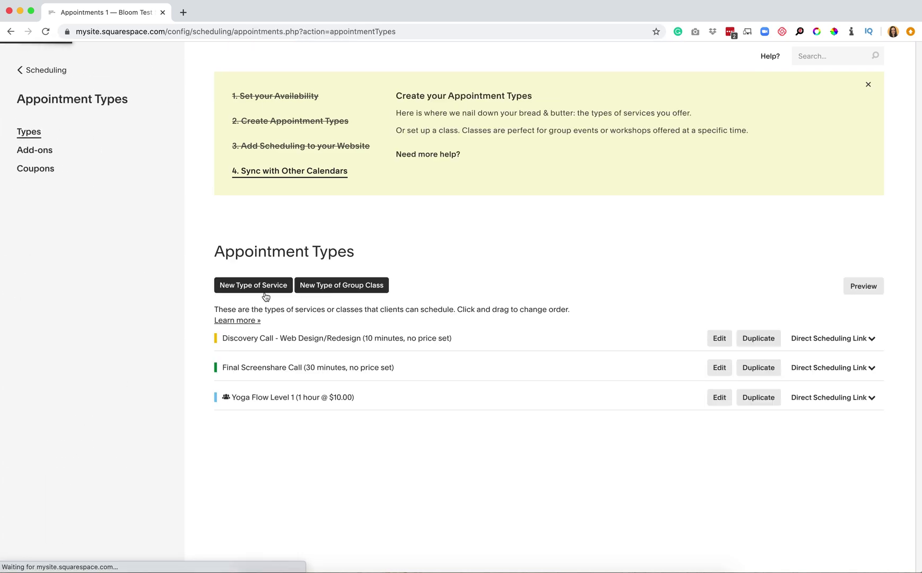
# Change the Discovery Call - Web Design/Redesign price from 0.00 to 500
pyautogui.click(717, 340)
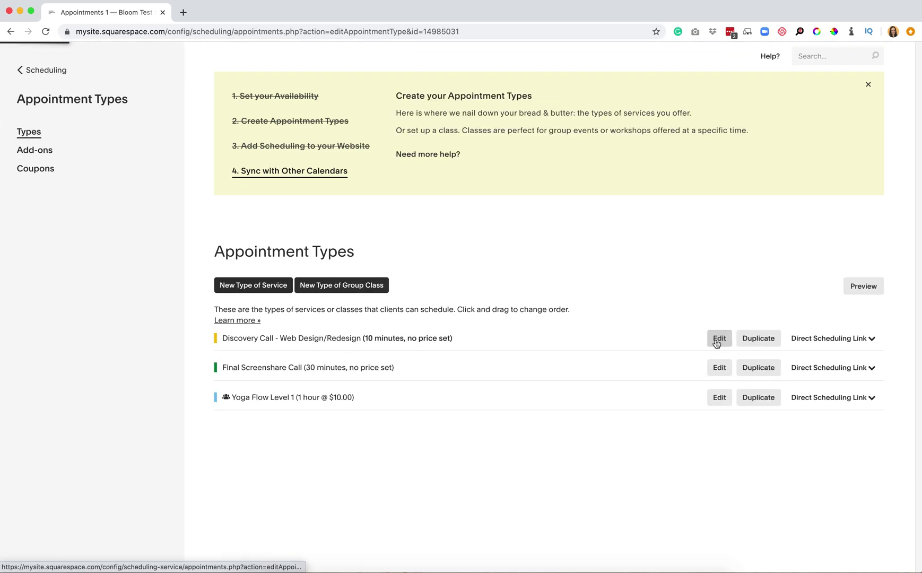
pyautogui.click(219, 470)
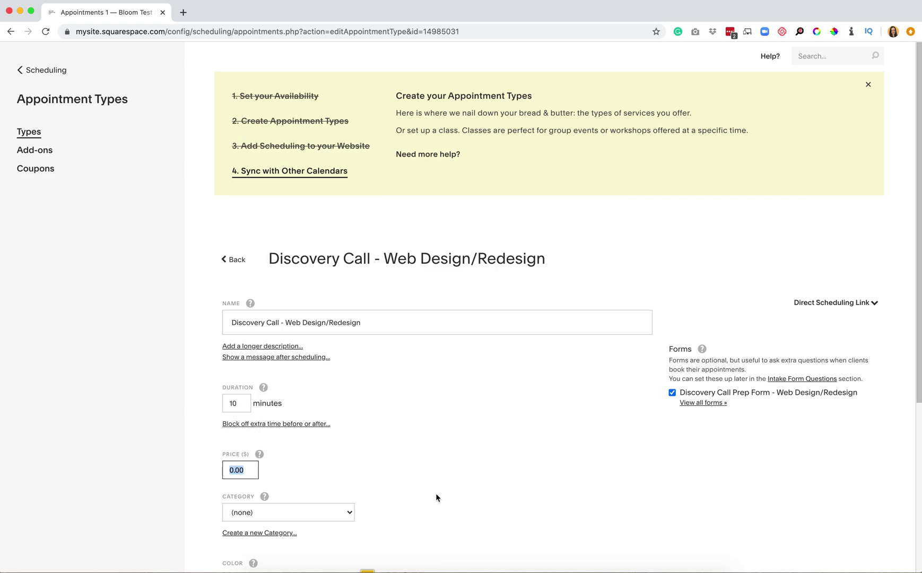
pyautogui.scroll(-2, 435, 493)
pyautogui.moveTo(233, 362)
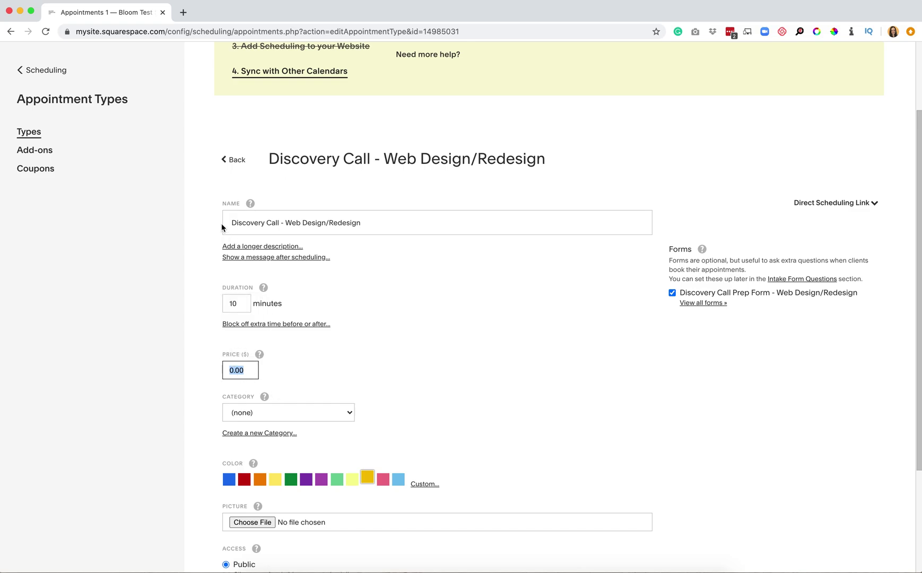
pyautogui.write('500')
pyautogui.scroll(-3, 325, 502)
# Try leaving the editor, but cancel the unsaved-changes prompt to stay on it
pyautogui.click(38, 72)
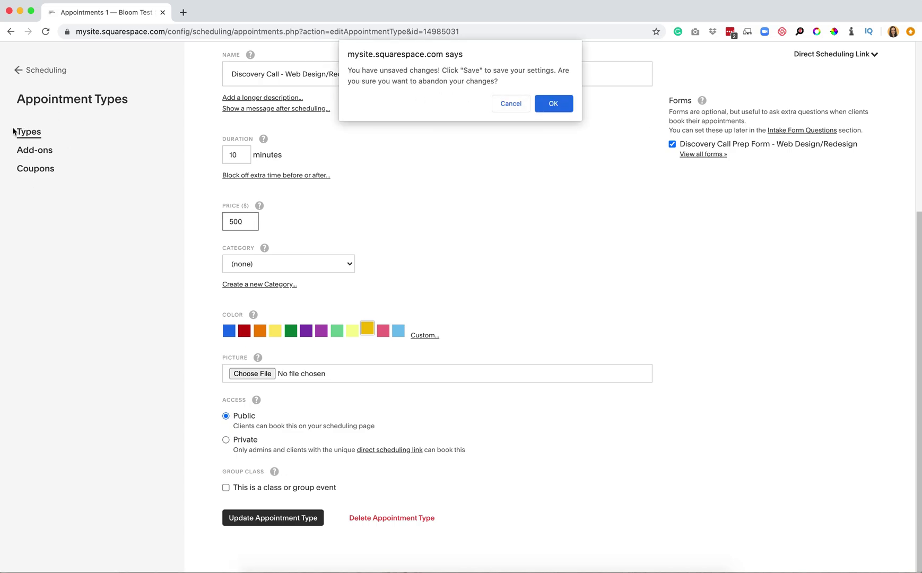
pyautogui.click(553, 103)
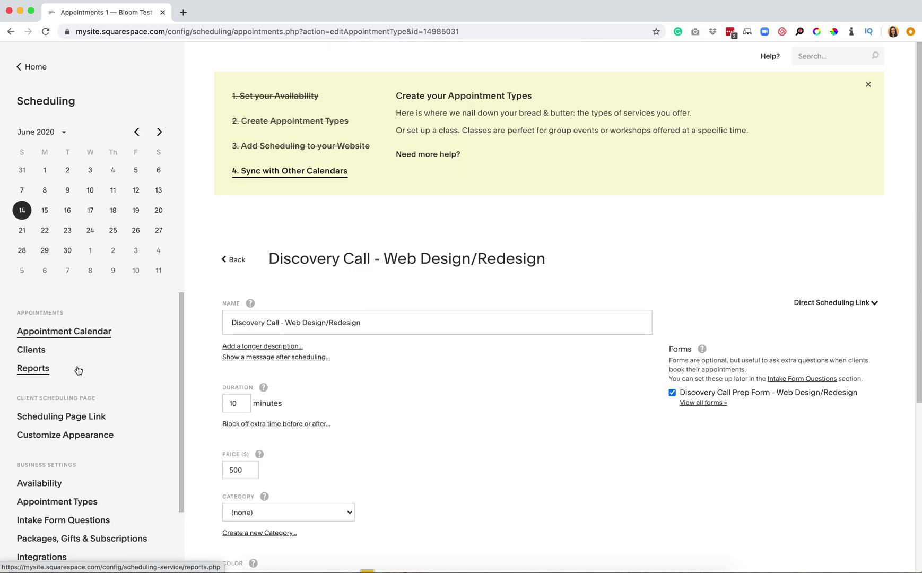
pyautogui.scroll(-3, 78, 370)
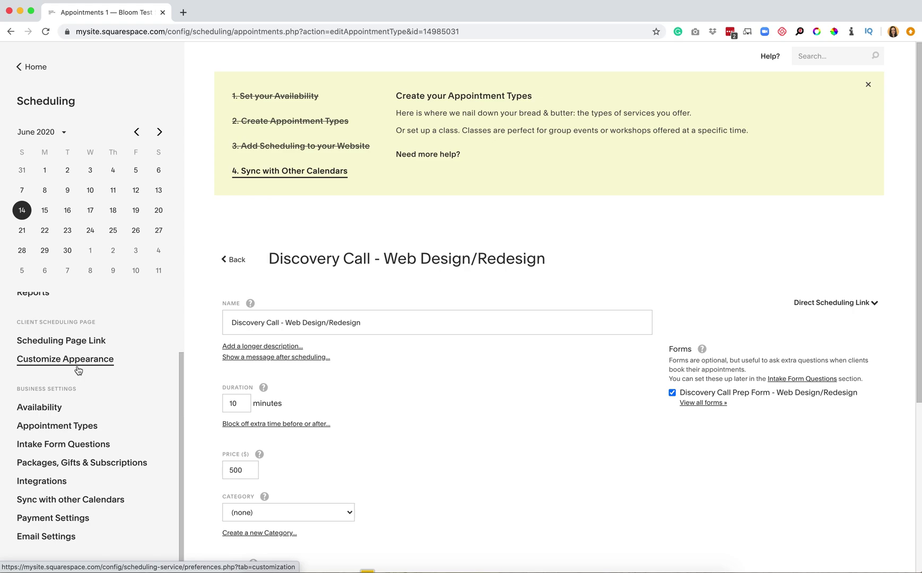
pyautogui.scroll(3, 59, 375)
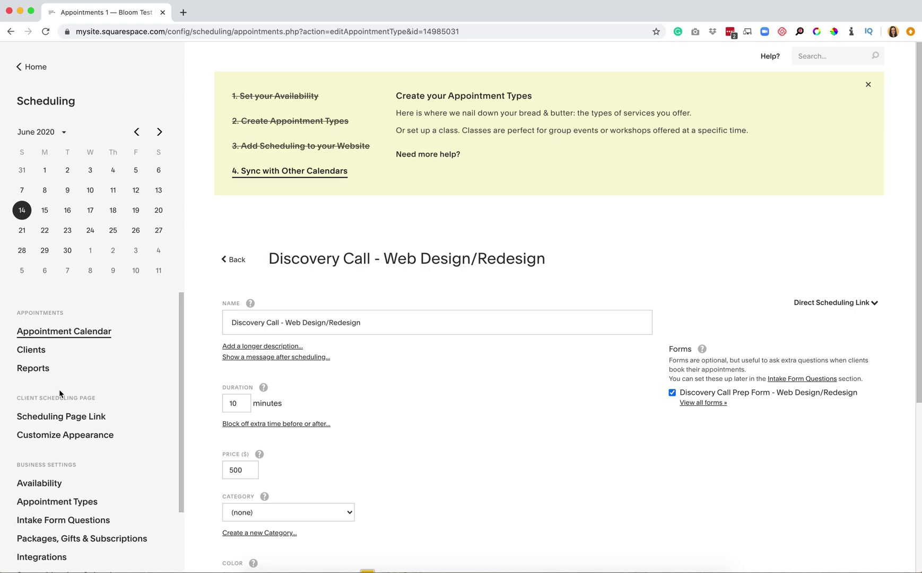
# Discard the unsaved Discovery Call edits and go to the Appointment Calendar
pyautogui.click(69, 335)
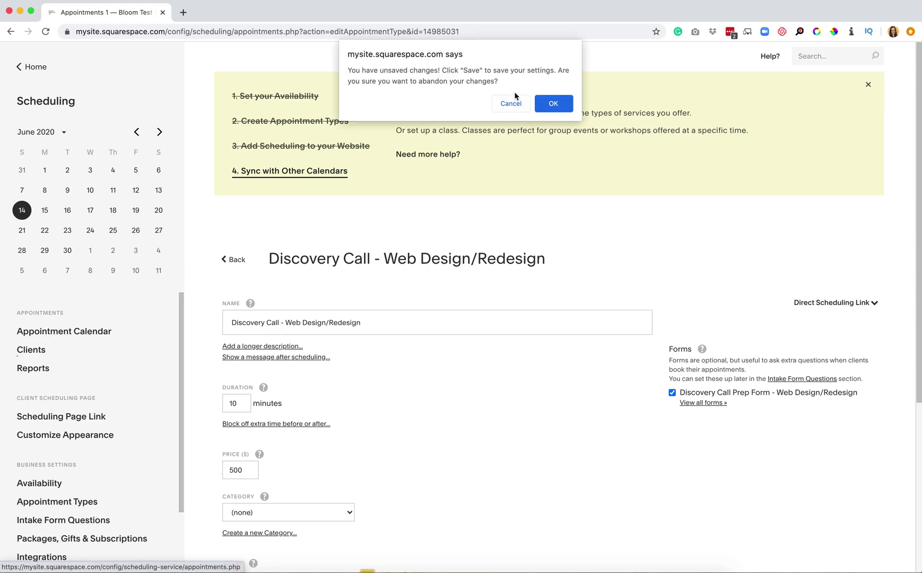
pyautogui.click(552, 102)
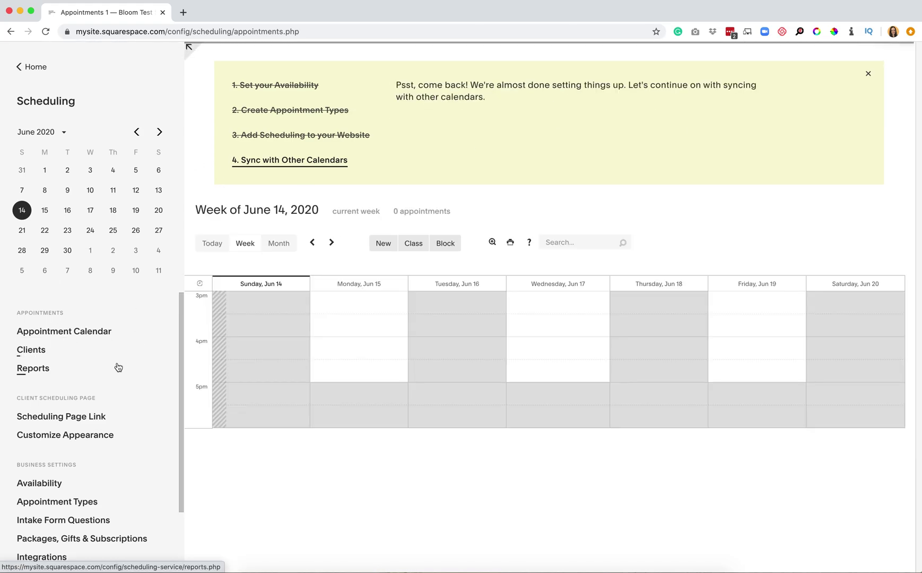
pyautogui.click(97, 333)
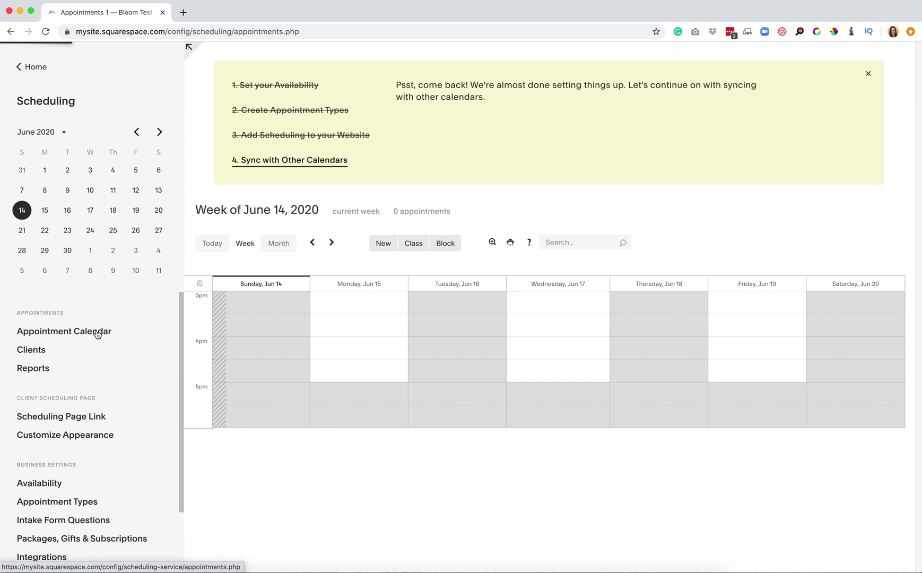
# Browse the calendar's Today, June 2020 Month and Week views, then view the Client List
pyautogui.click(220, 242)
pyautogui.click(279, 246)
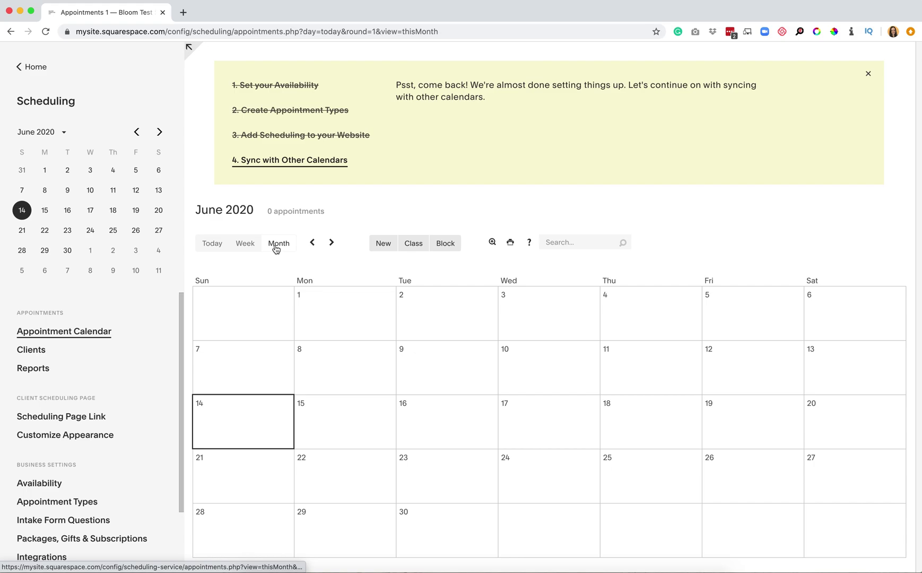
pyautogui.click(244, 246)
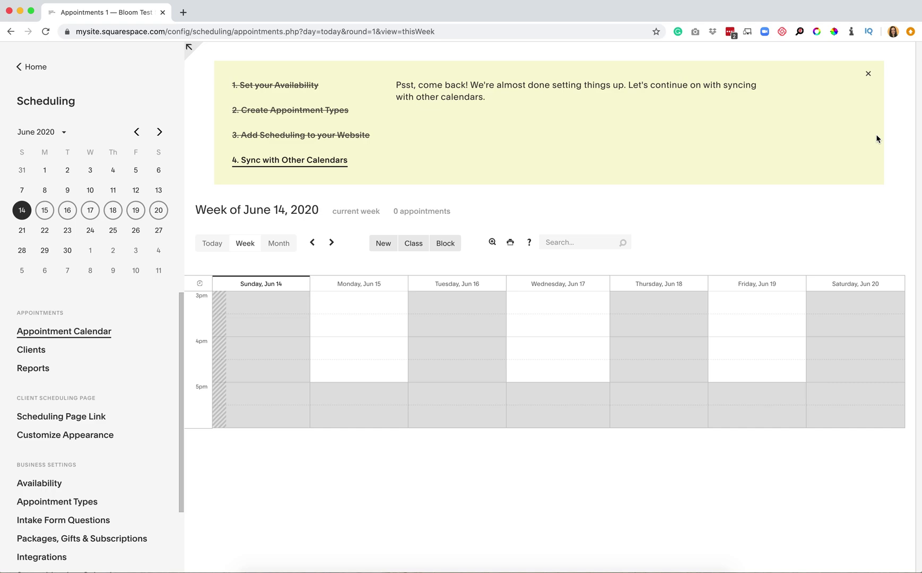
pyautogui.click(30, 351)
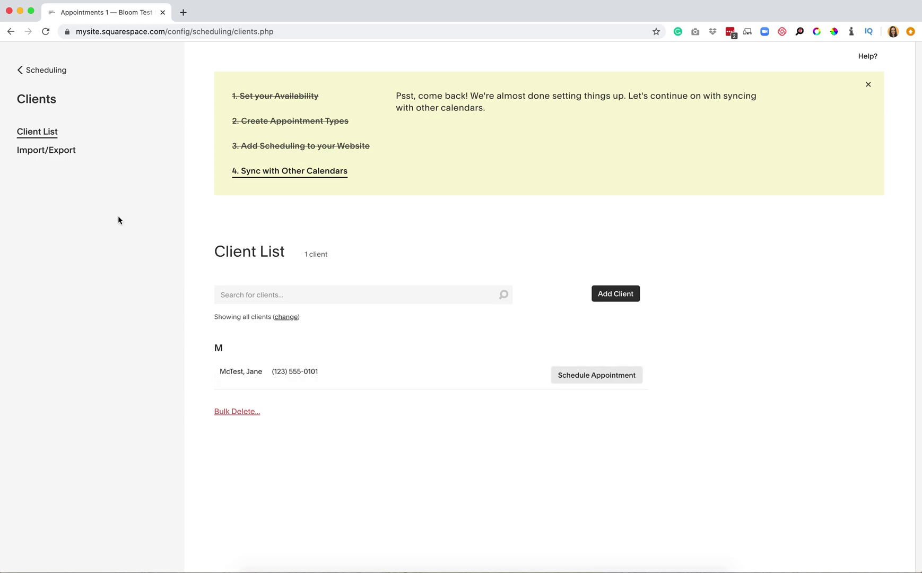
# Glance at Import/Export, then review the June 2020 appointment, revenue and intake-form reports
pyautogui.click(34, 152)
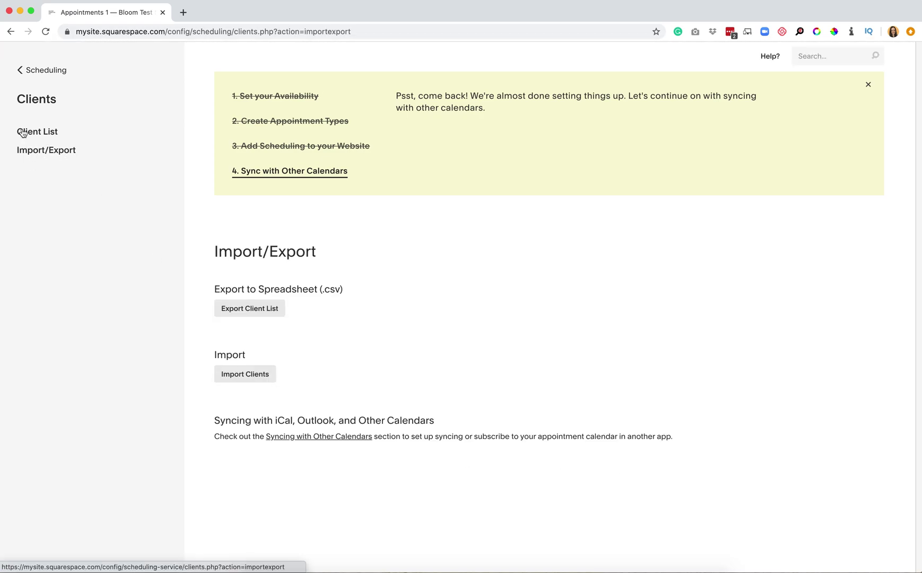
pyautogui.click(36, 69)
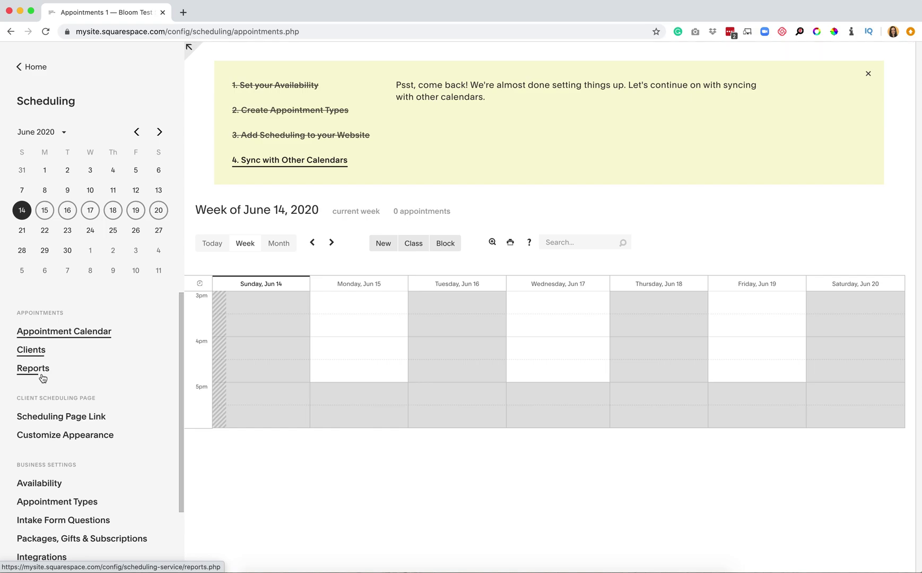
pyautogui.click(41, 373)
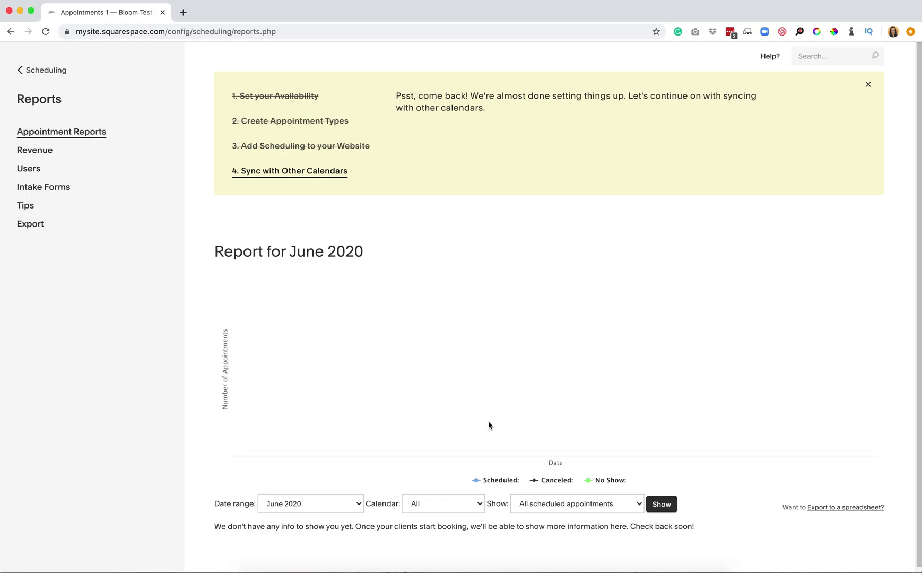
pyautogui.click(46, 154)
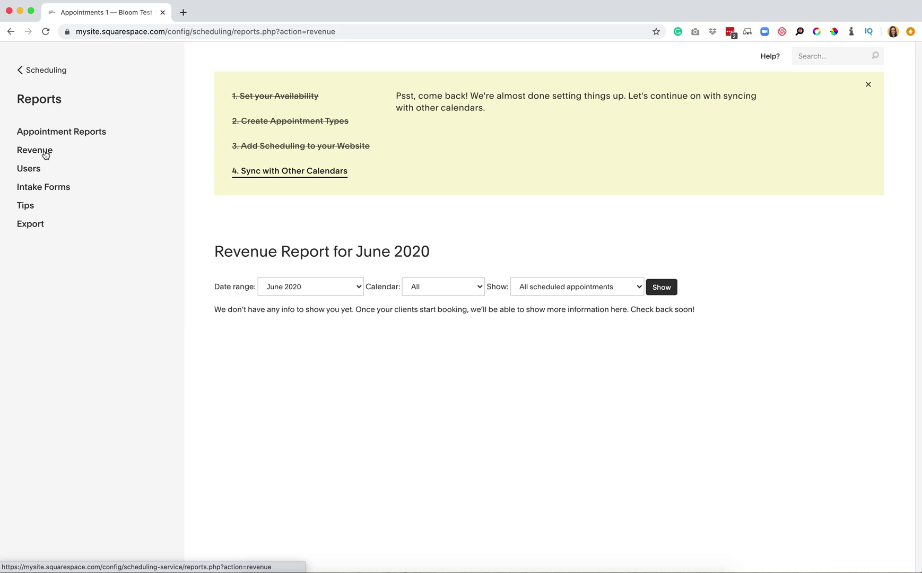
pyautogui.click(45, 189)
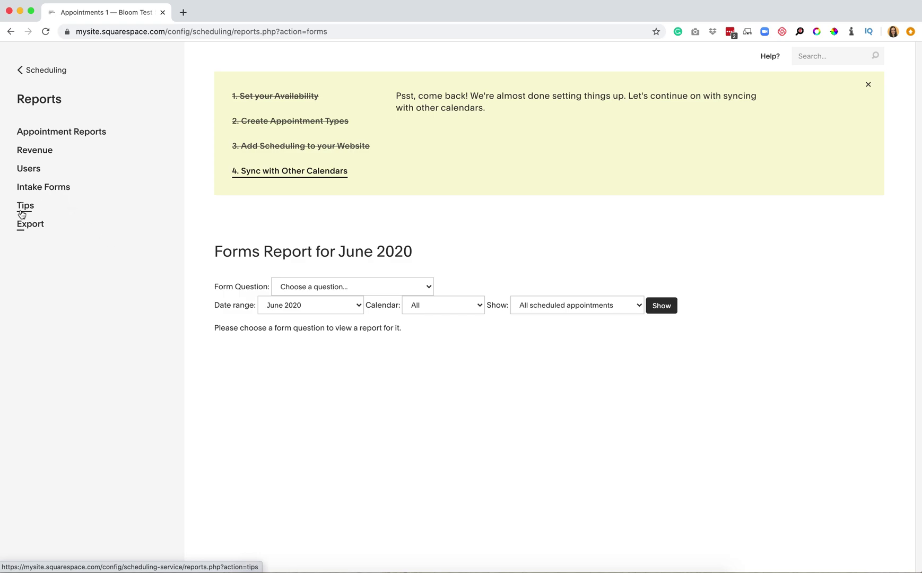
pyautogui.click(32, 225)
pyautogui.click(22, 61)
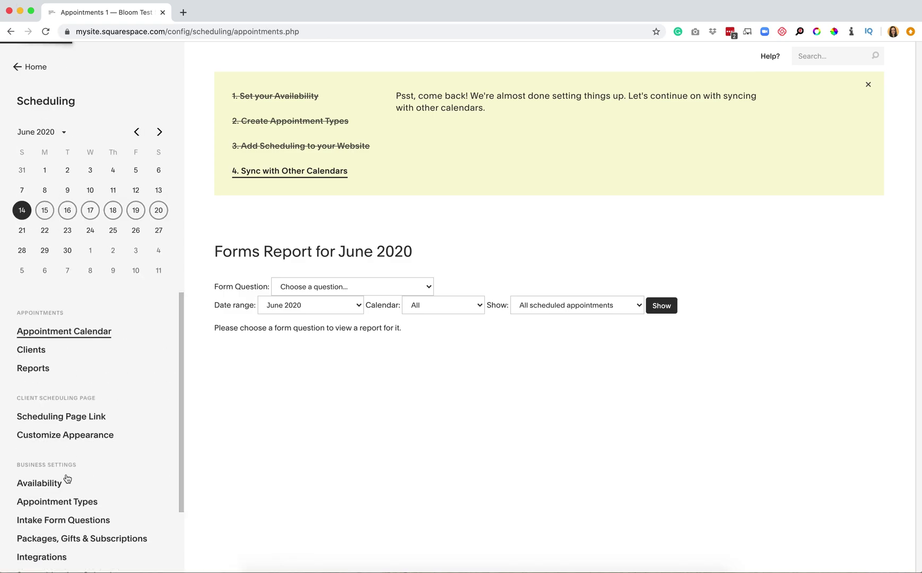
pyautogui.click(77, 422)
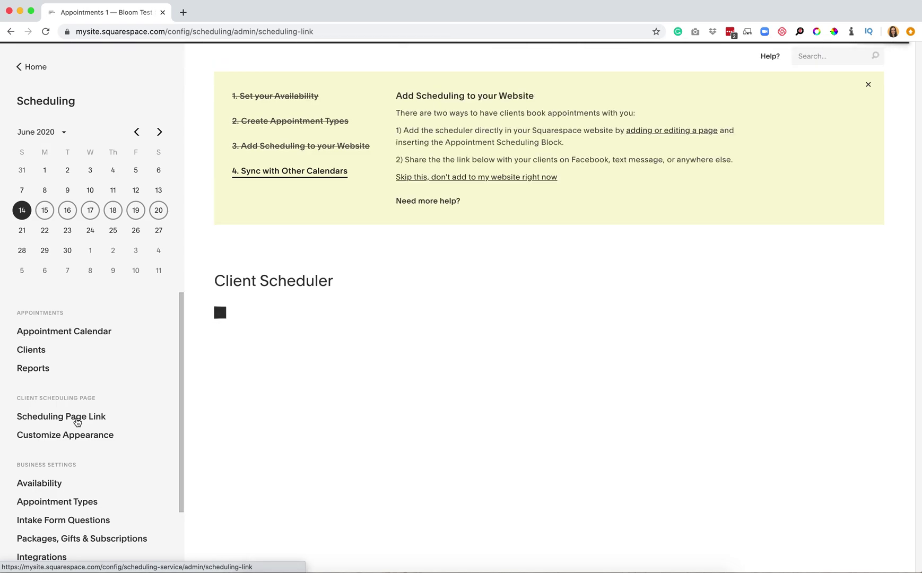
pyautogui.scroll(-2, 559, 413)
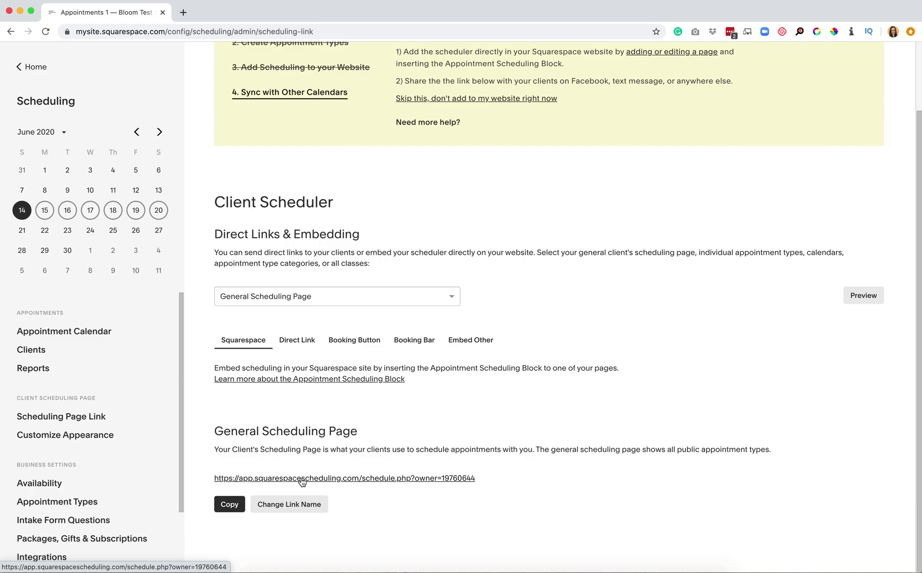
pyautogui.click(67, 438)
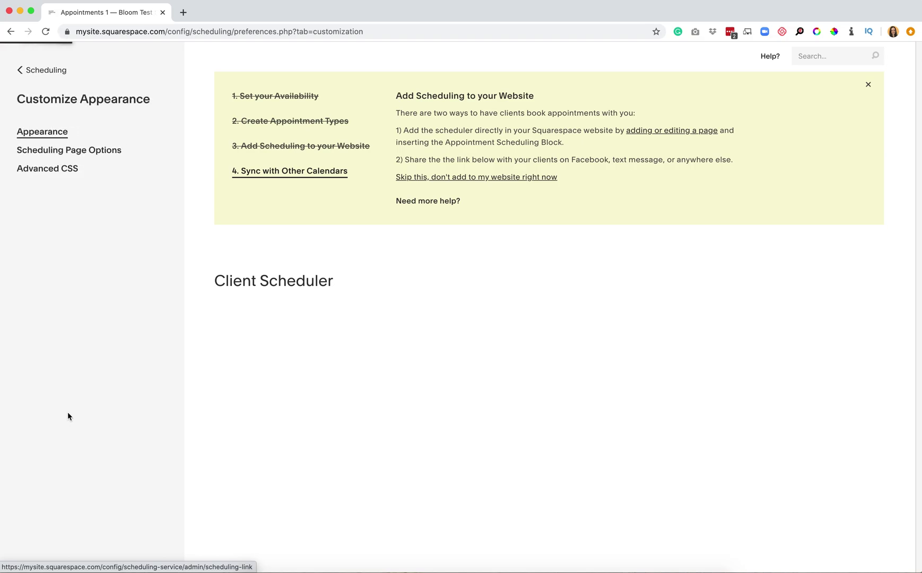
pyautogui.scroll(-3, 416, 459)
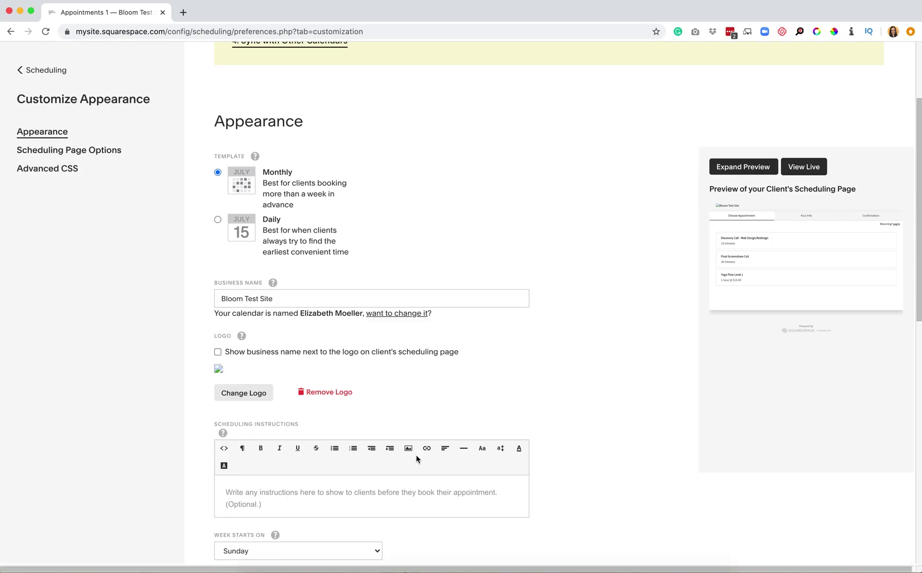
pyautogui.scroll(-2, 417, 459)
pyautogui.scroll(-3, 416, 456)
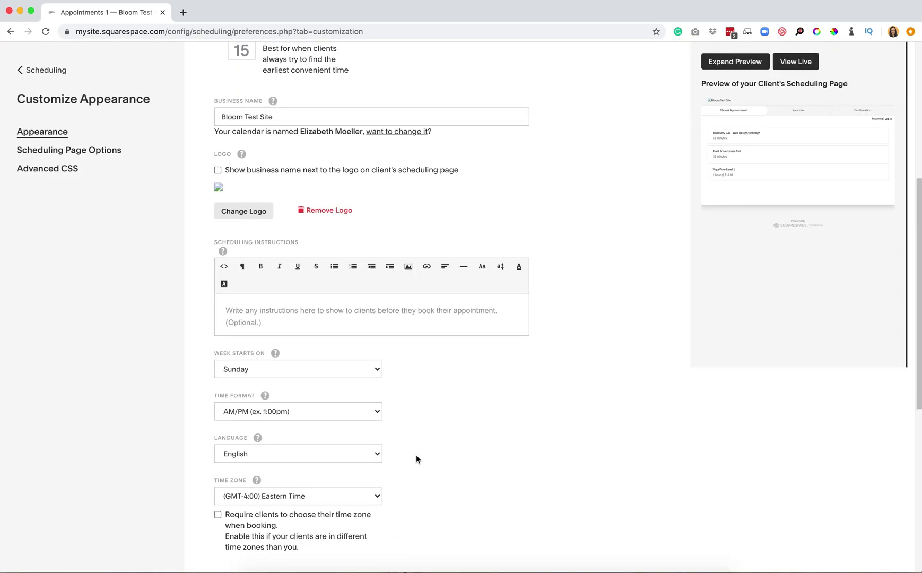
pyautogui.scroll(6, 416, 457)
pyautogui.click(30, 77)
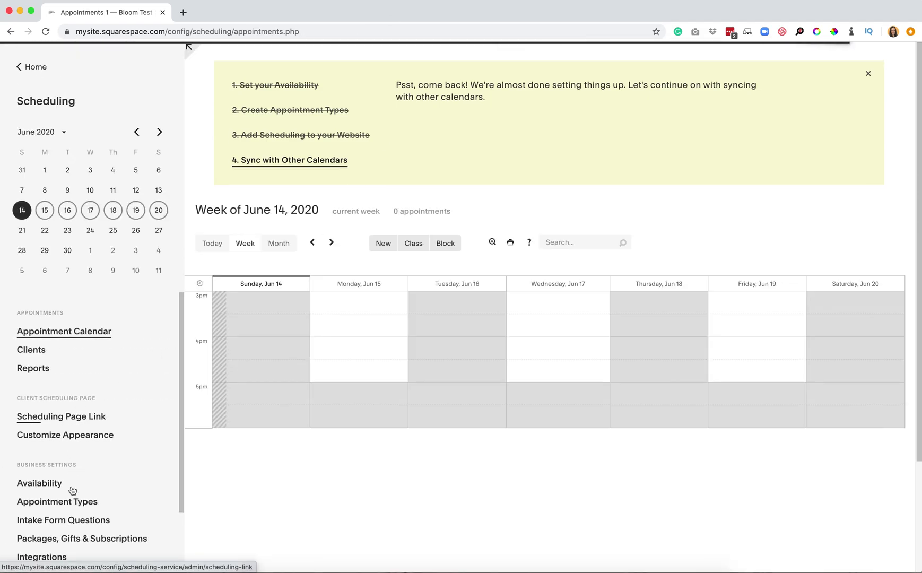
pyautogui.scroll(-3, 72, 490)
pyautogui.click(53, 410)
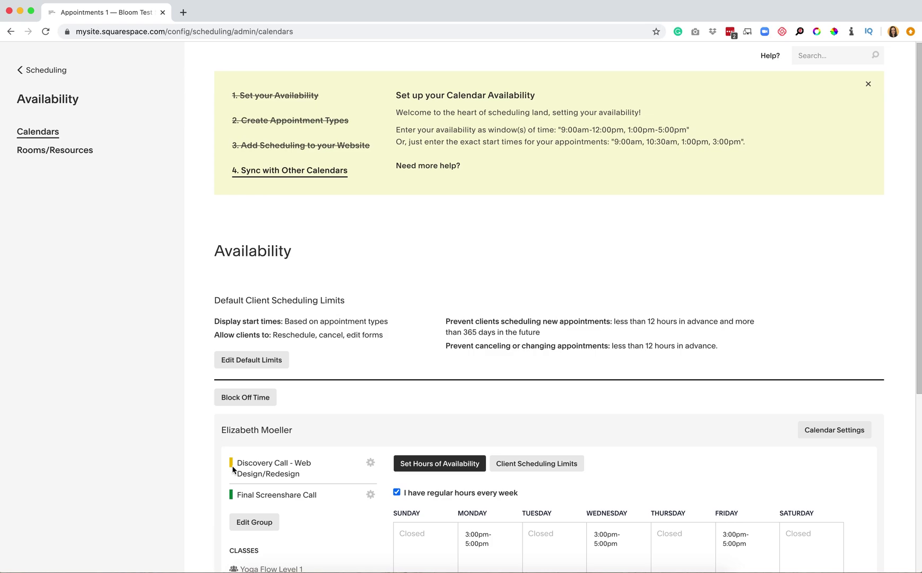
pyautogui.scroll(-3, 207, 400)
pyautogui.scroll(-8, 640, 435)
pyautogui.scroll(-1, 593, 490)
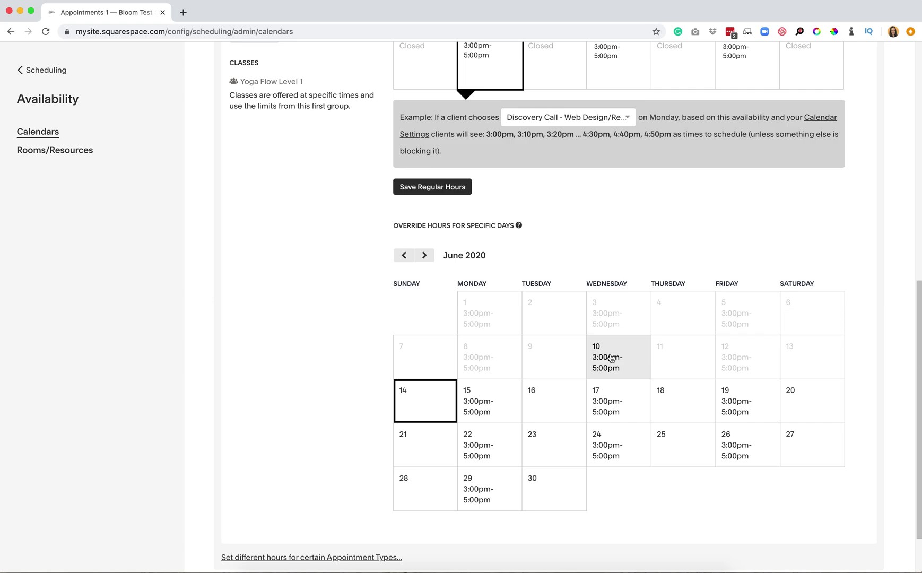
pyautogui.scroll(10, 611, 358)
pyautogui.click(45, 70)
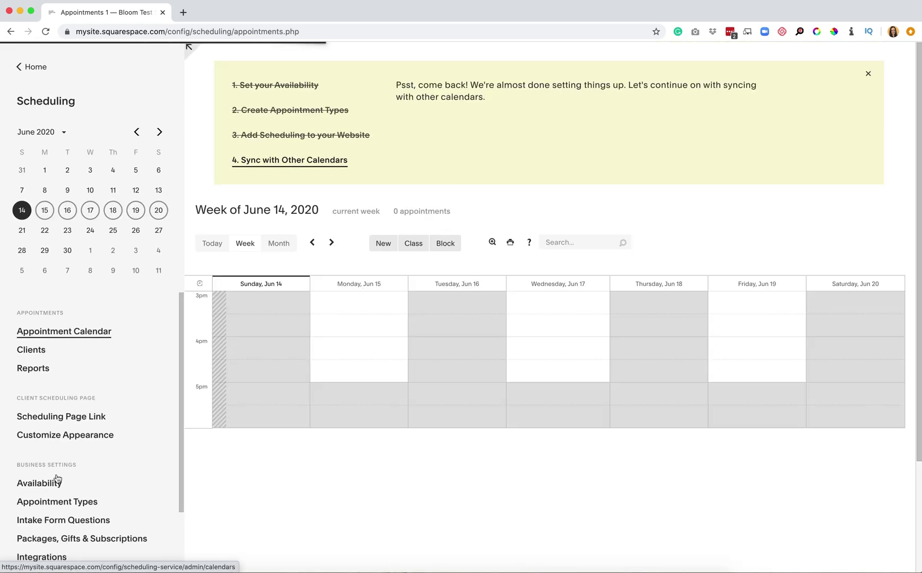
pyautogui.scroll(-3, 73, 319)
# Browse Appointment Types and Intake Form Questions, then scroll the Integrations list showing Zoom enabled
pyautogui.click(70, 426)
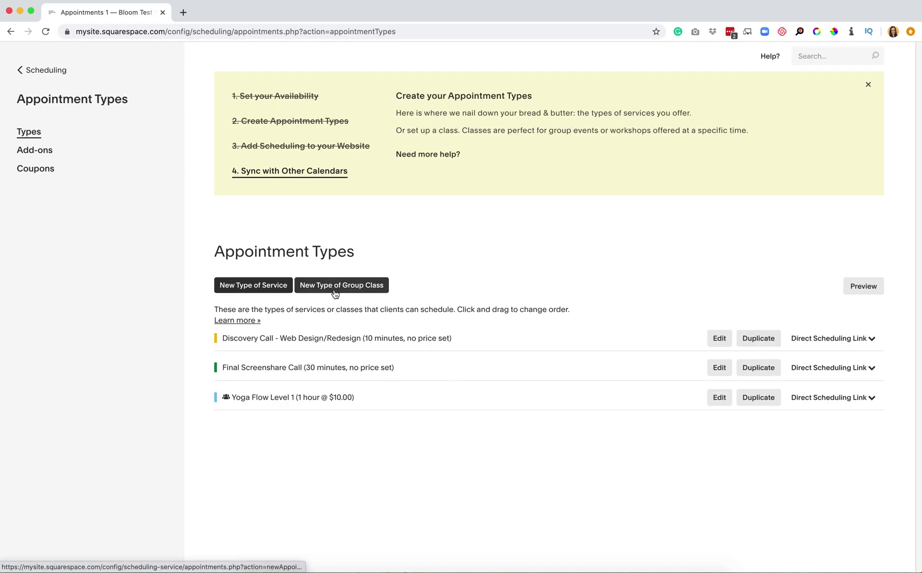
pyautogui.click(45, 80)
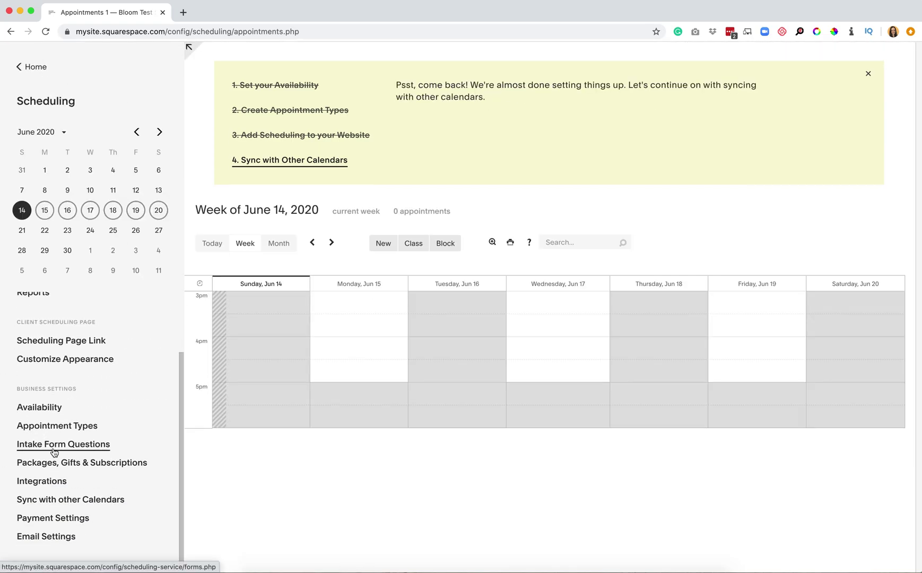
pyautogui.click(53, 451)
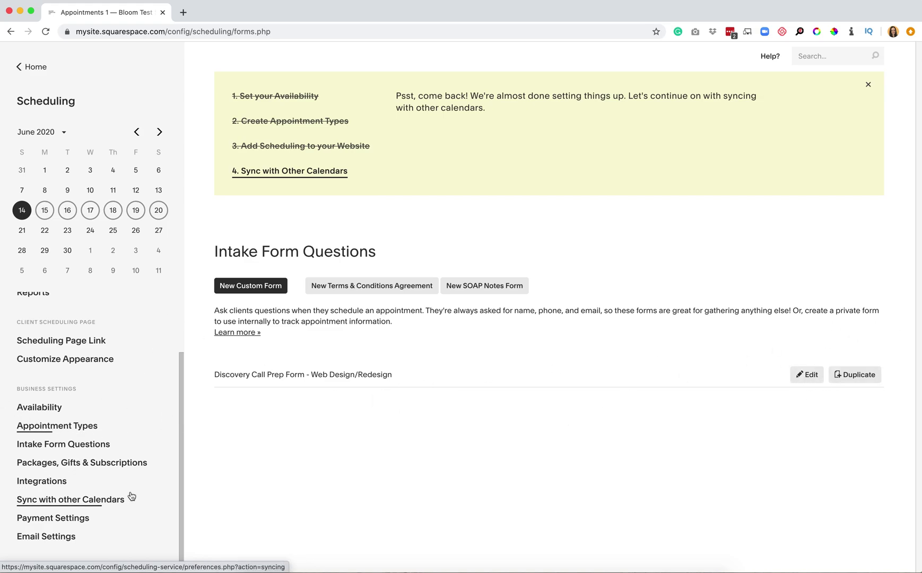
pyautogui.click(29, 482)
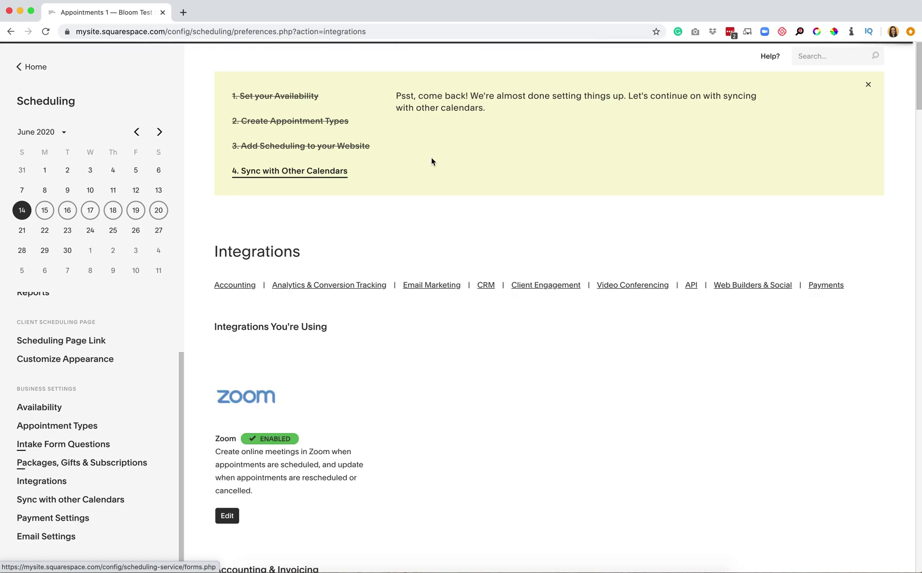
pyautogui.scroll(-20, 517, 436)
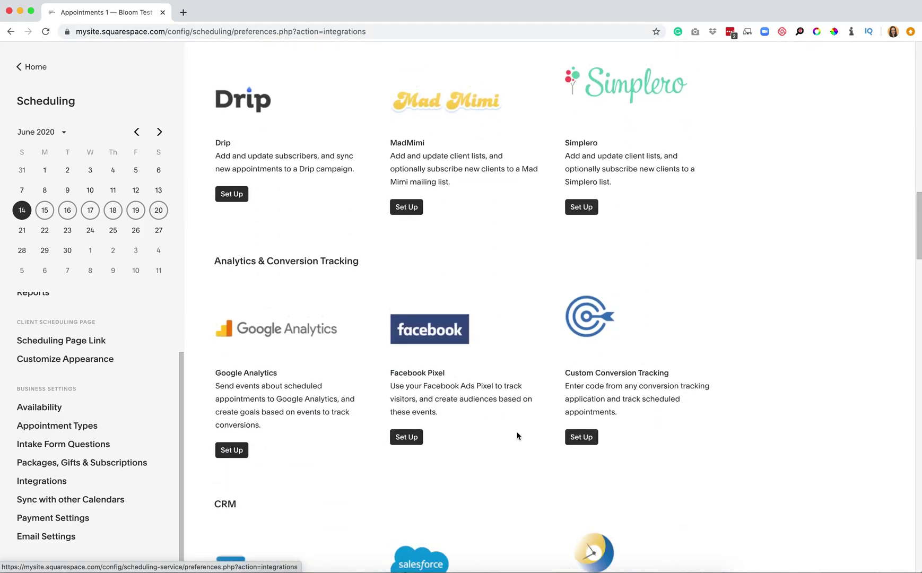
pyautogui.scroll(20, 517, 435)
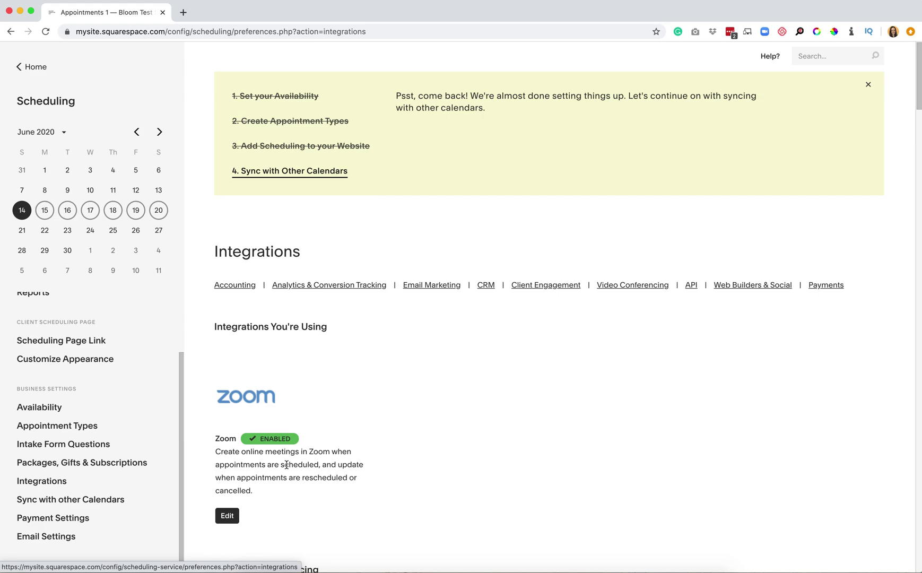
pyautogui.scroll(-1, 61, 474)
# Review Payment Settings, keeping client payments at None, then Email Settings, and return to Scheduling
pyautogui.click(60, 525)
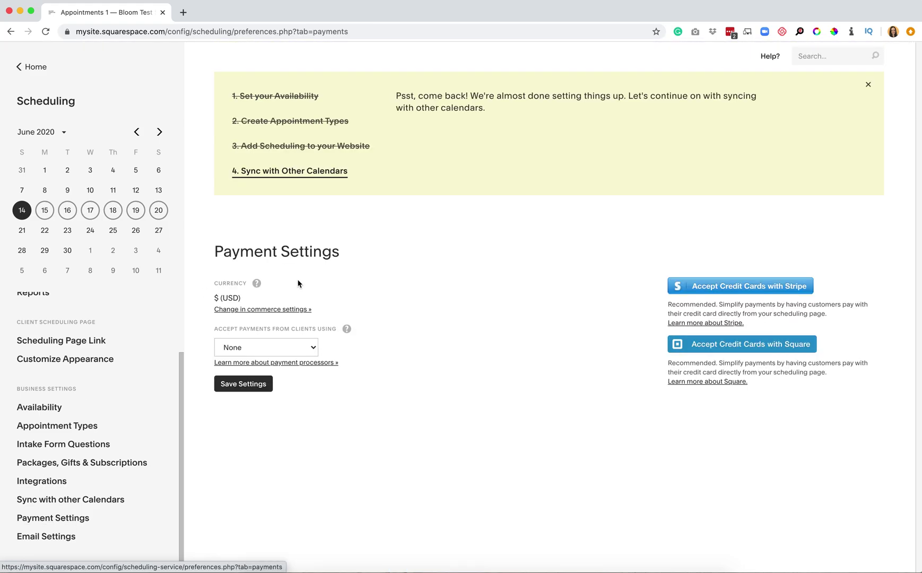
pyautogui.click(268, 348)
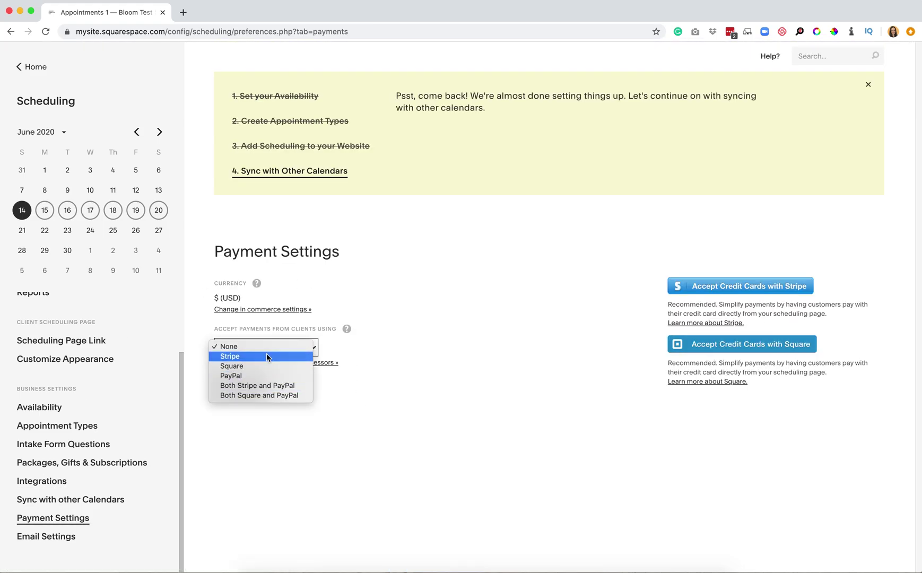
pyautogui.click(395, 459)
pyautogui.click(62, 538)
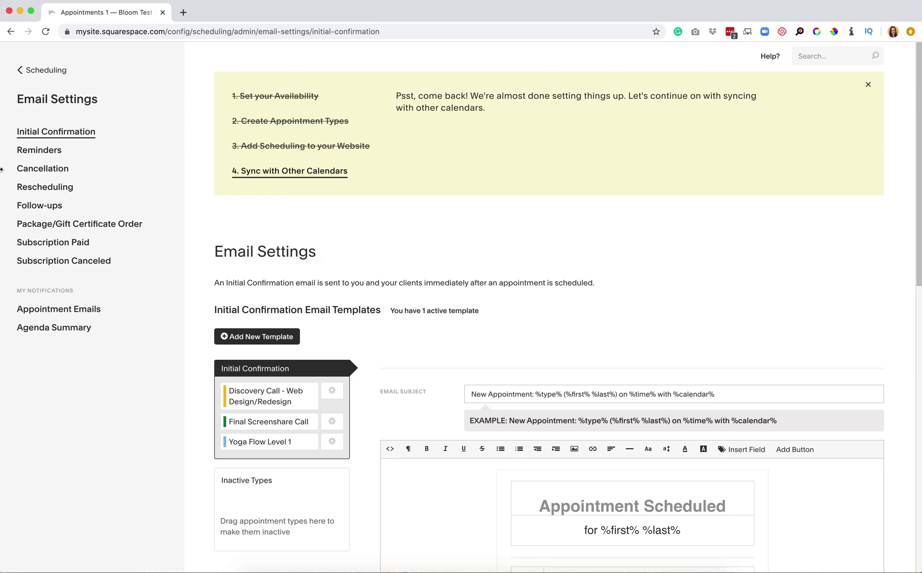
pyautogui.click(48, 70)
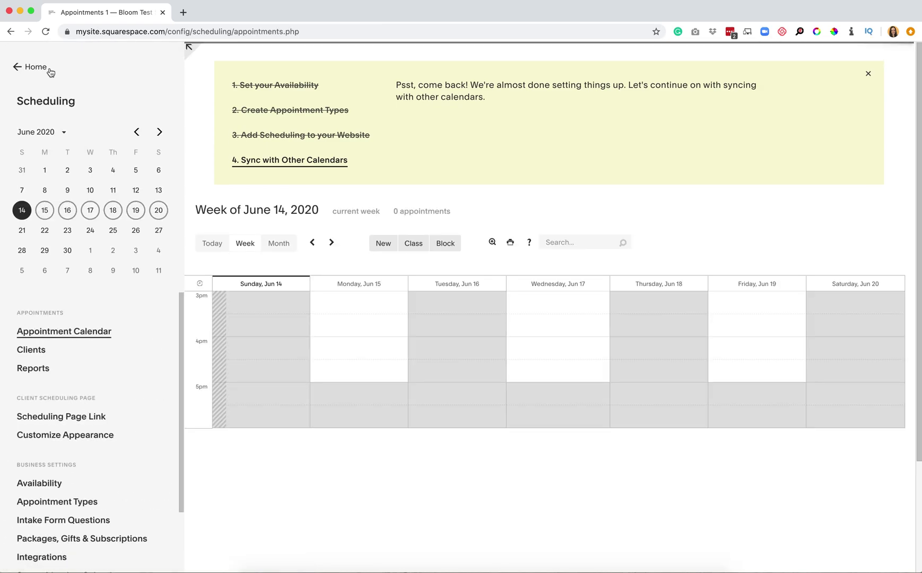